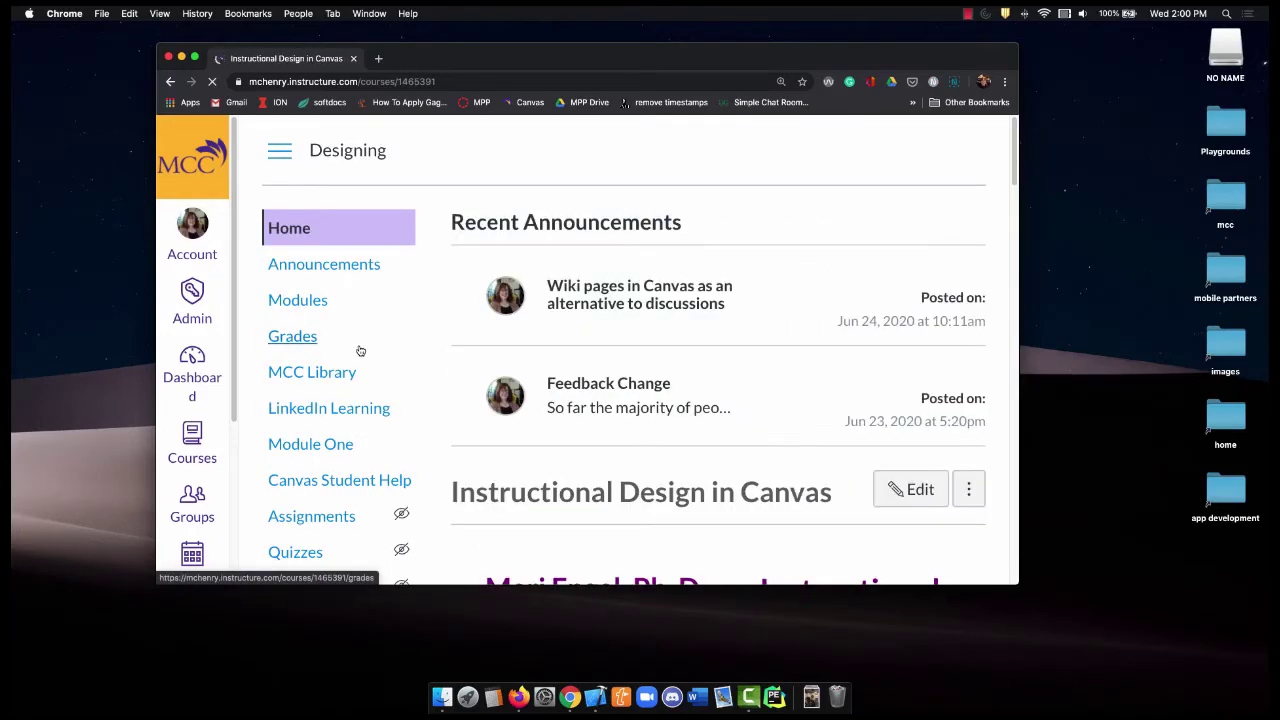
Step: Browse the Designing course's module list, then go to its Outcomes page
click(322, 312)
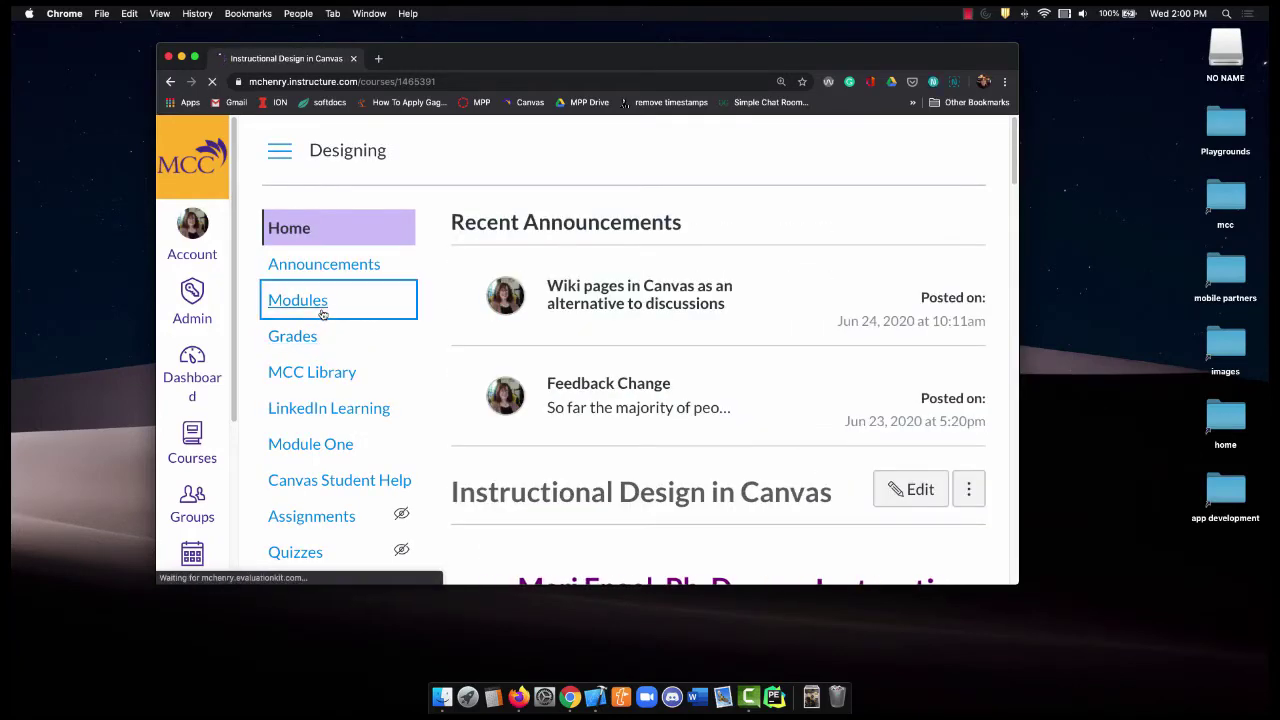
scroll(486, 373, down, 5)
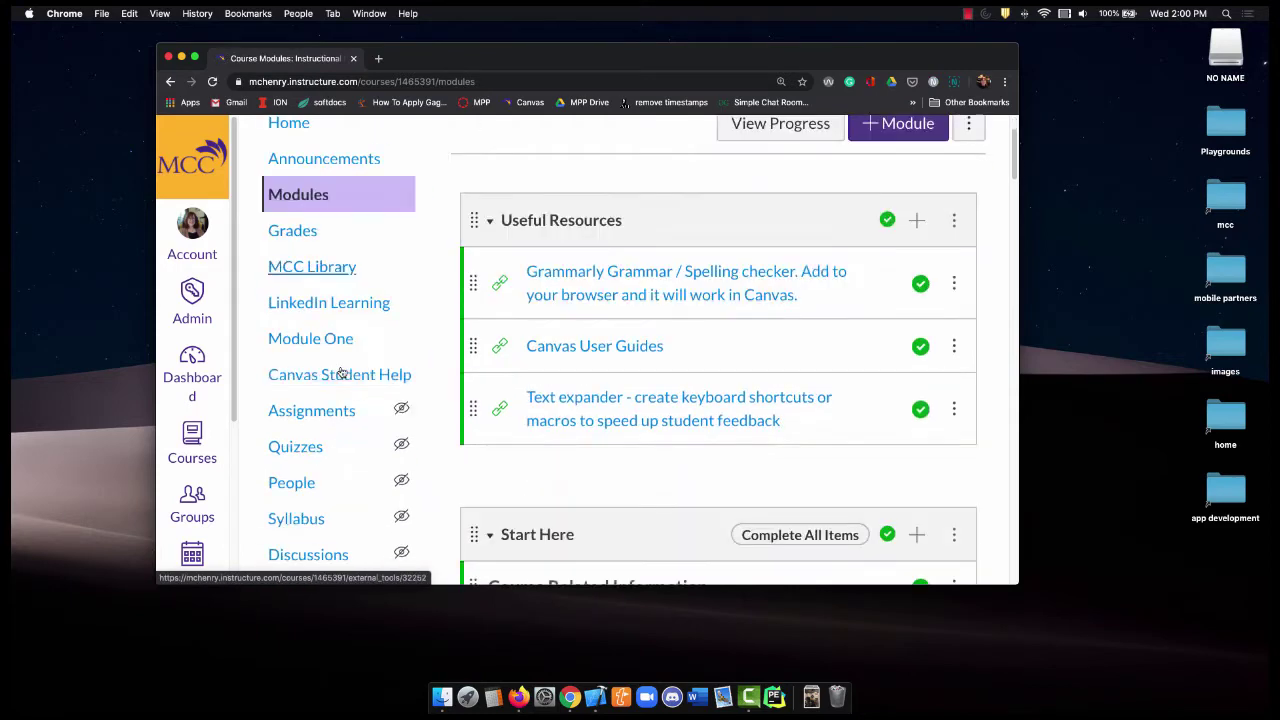
scroll(486, 373, down, 10)
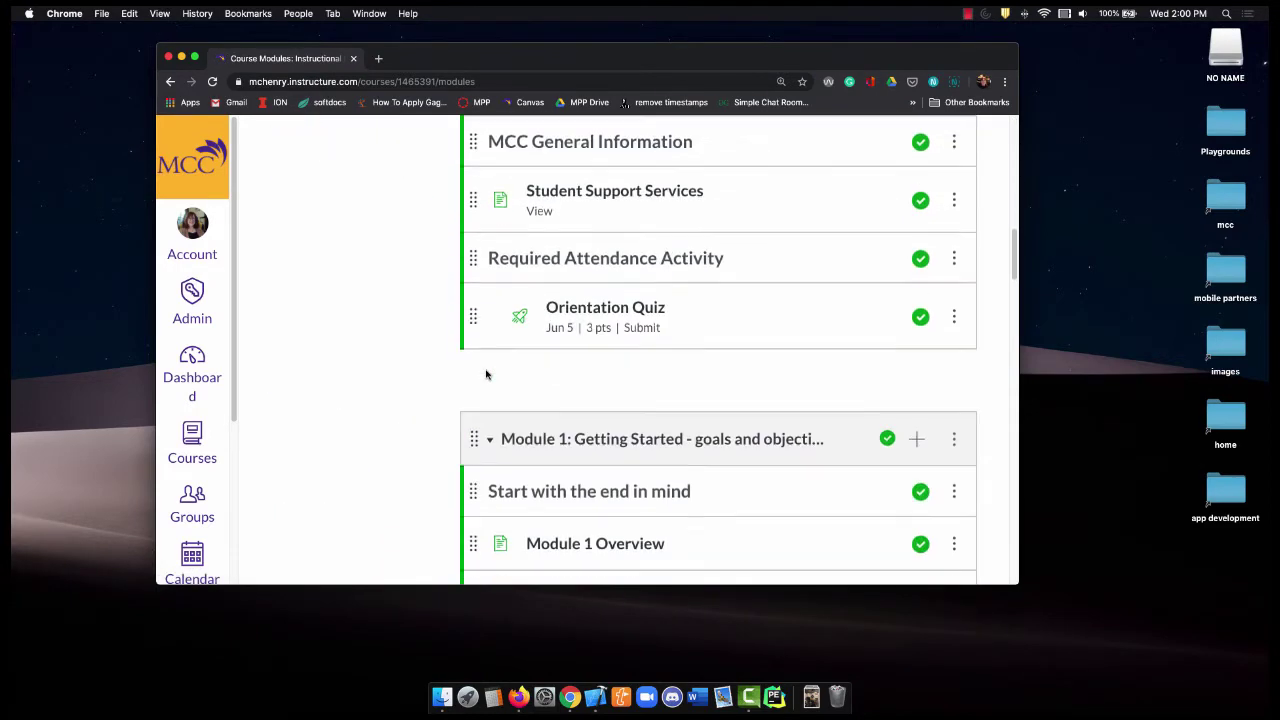
scroll(486, 373, down, 15)
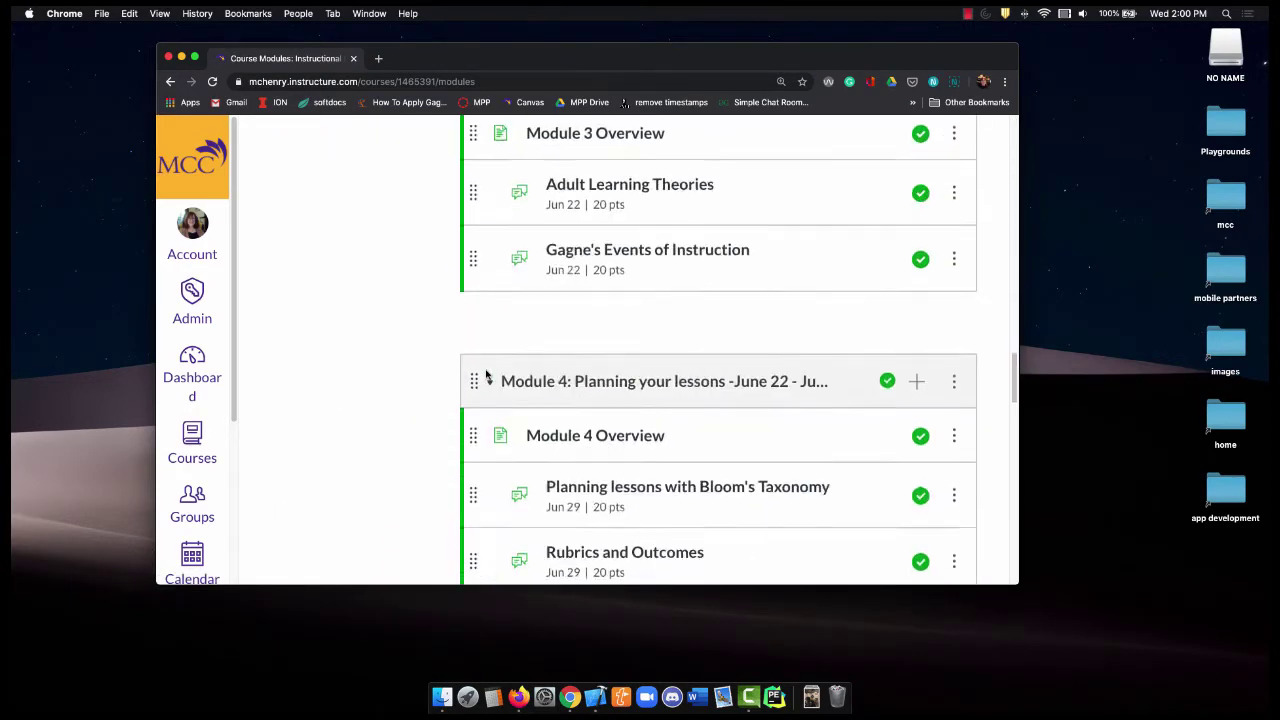
scroll(486, 374, down, 1)
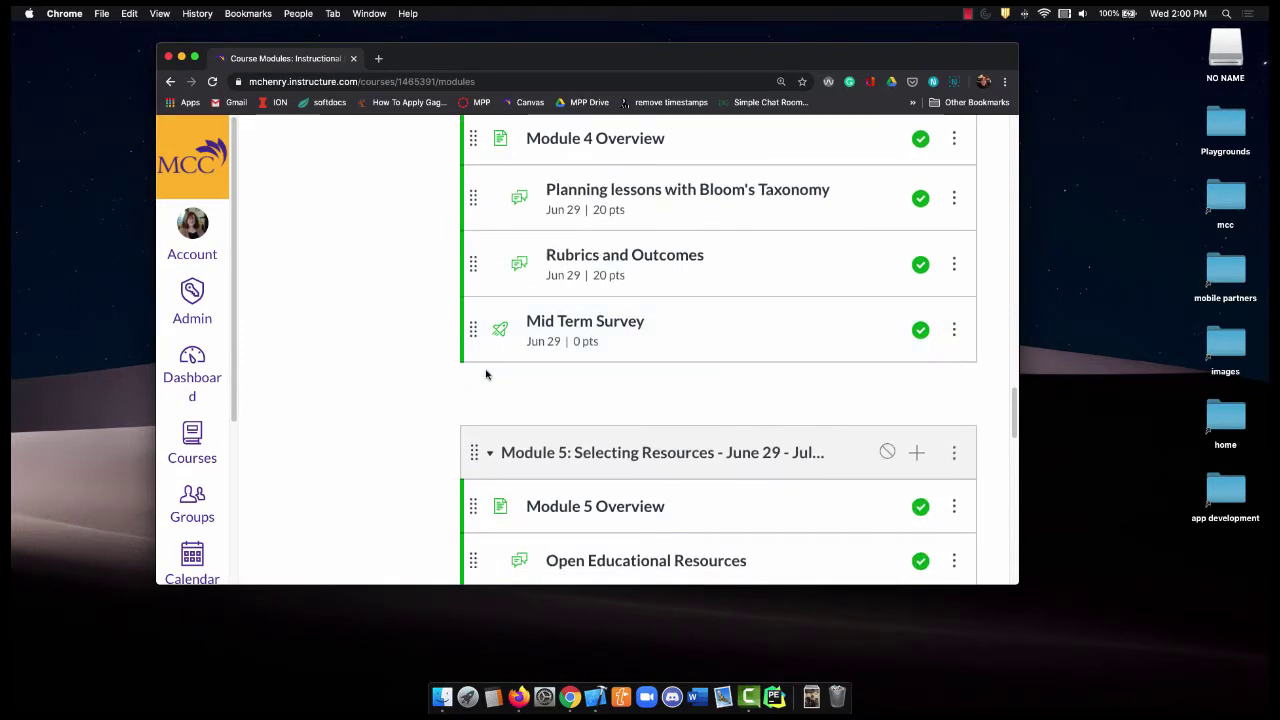
scroll(486, 374, down, 3)
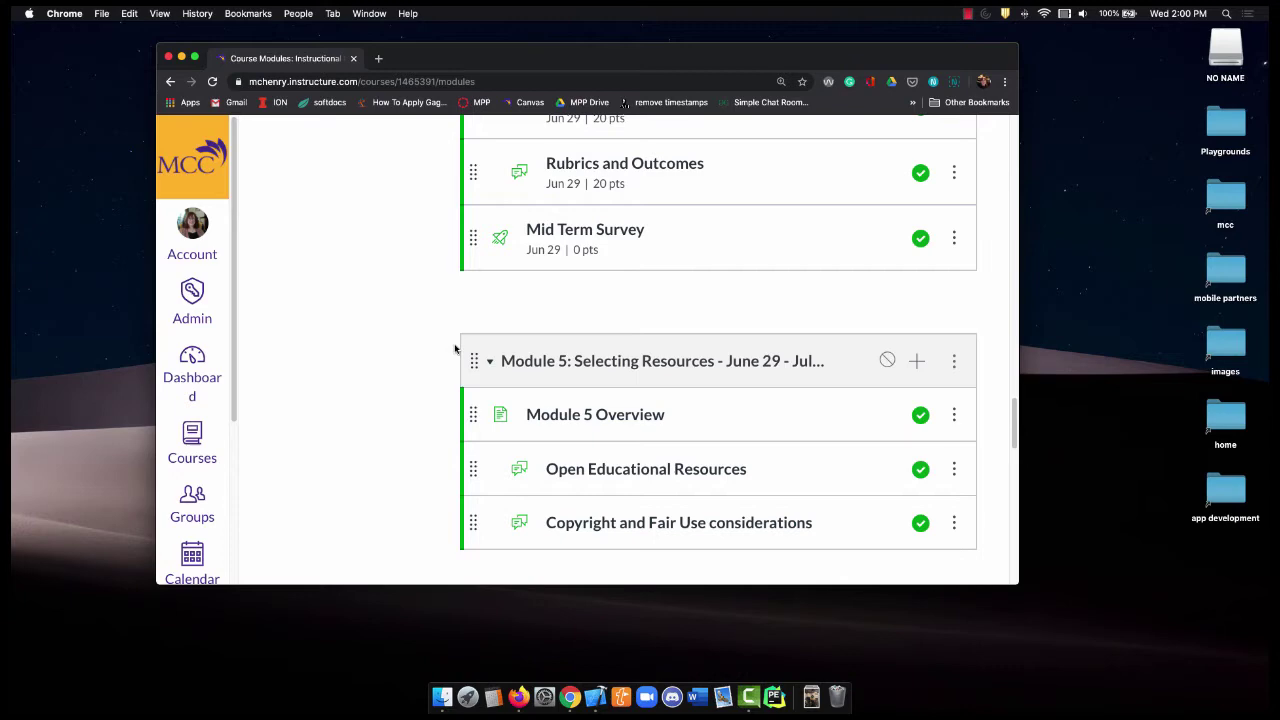
scroll(455, 349, up, 20)
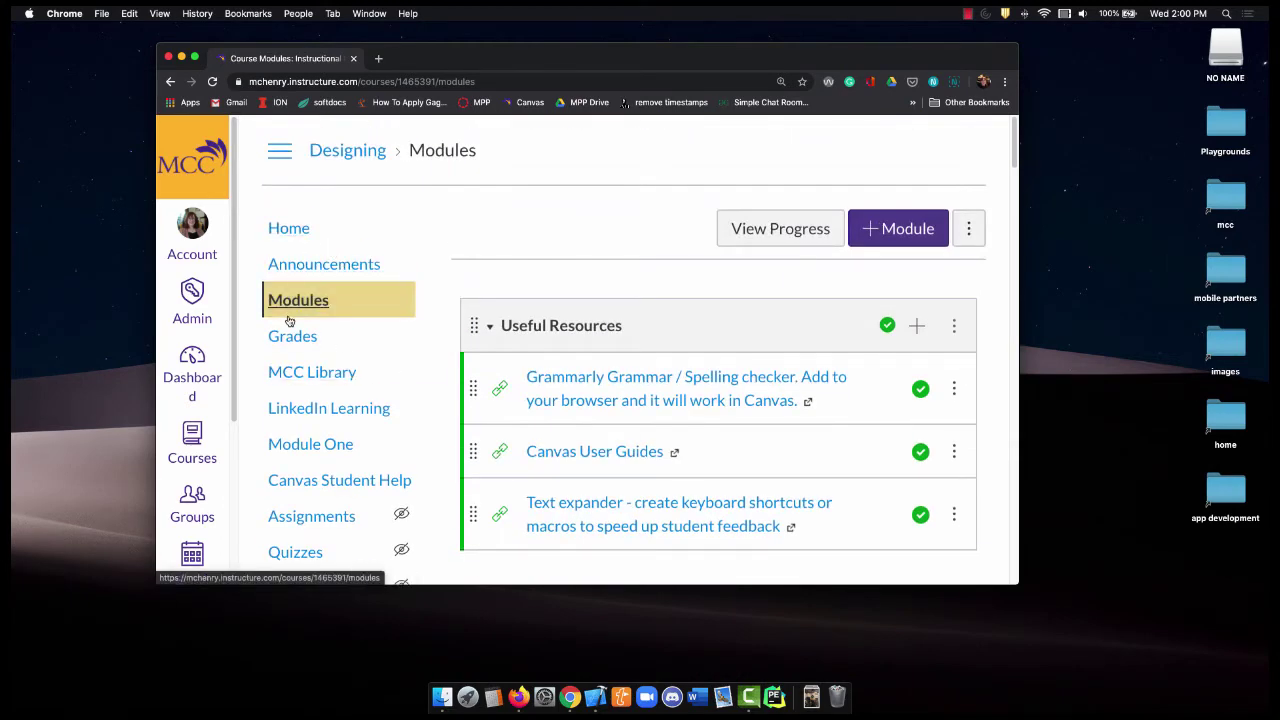
scroll(293, 328, down, 3)
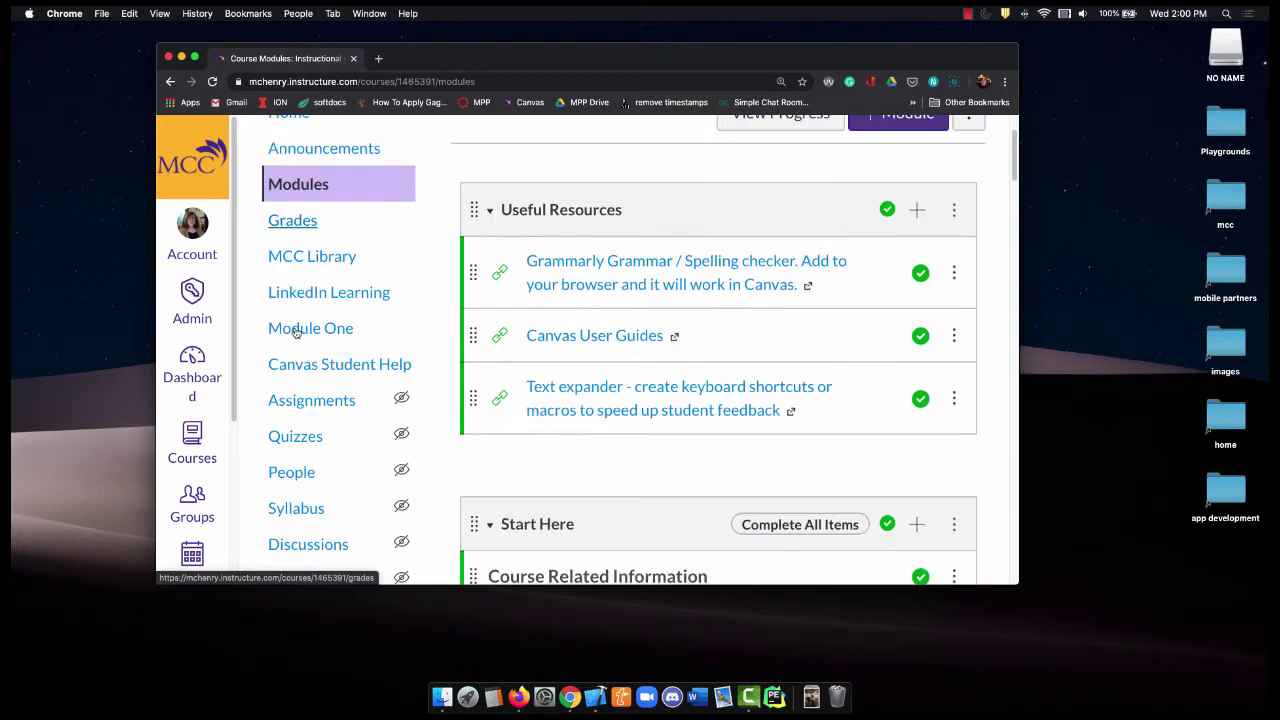
scroll(296, 333, down, 1)
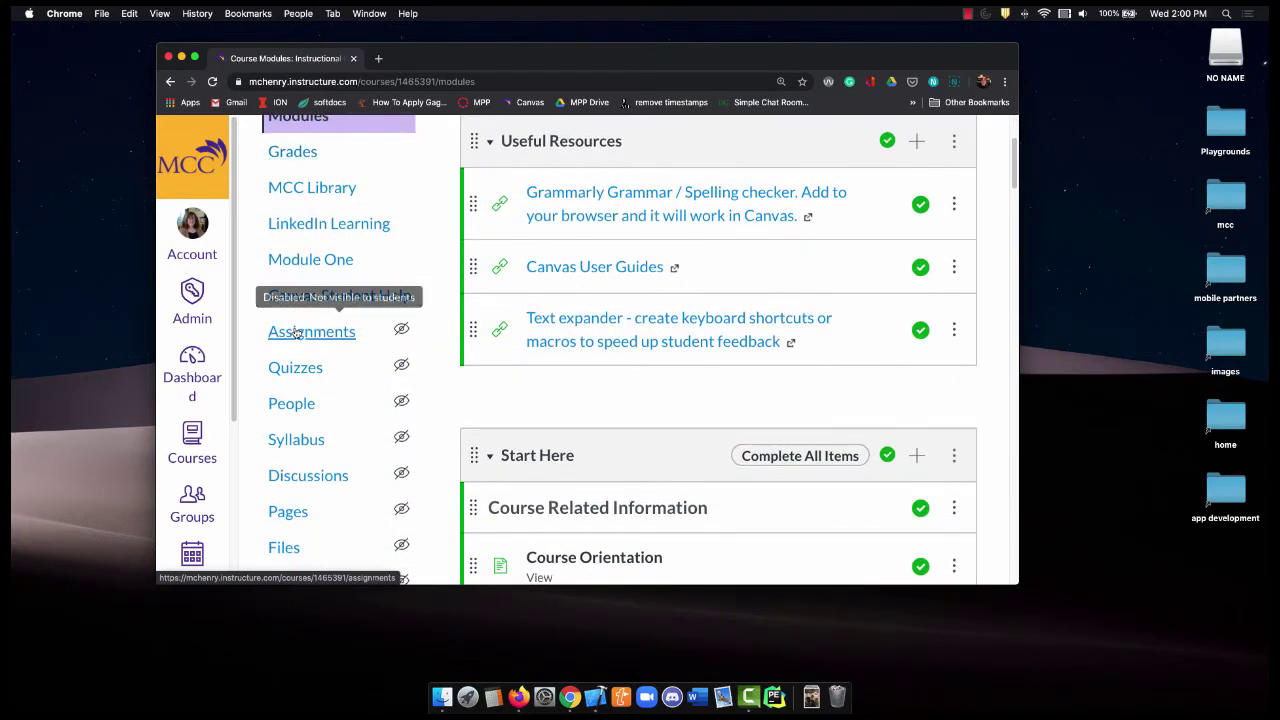
scroll(296, 333, down, 2)
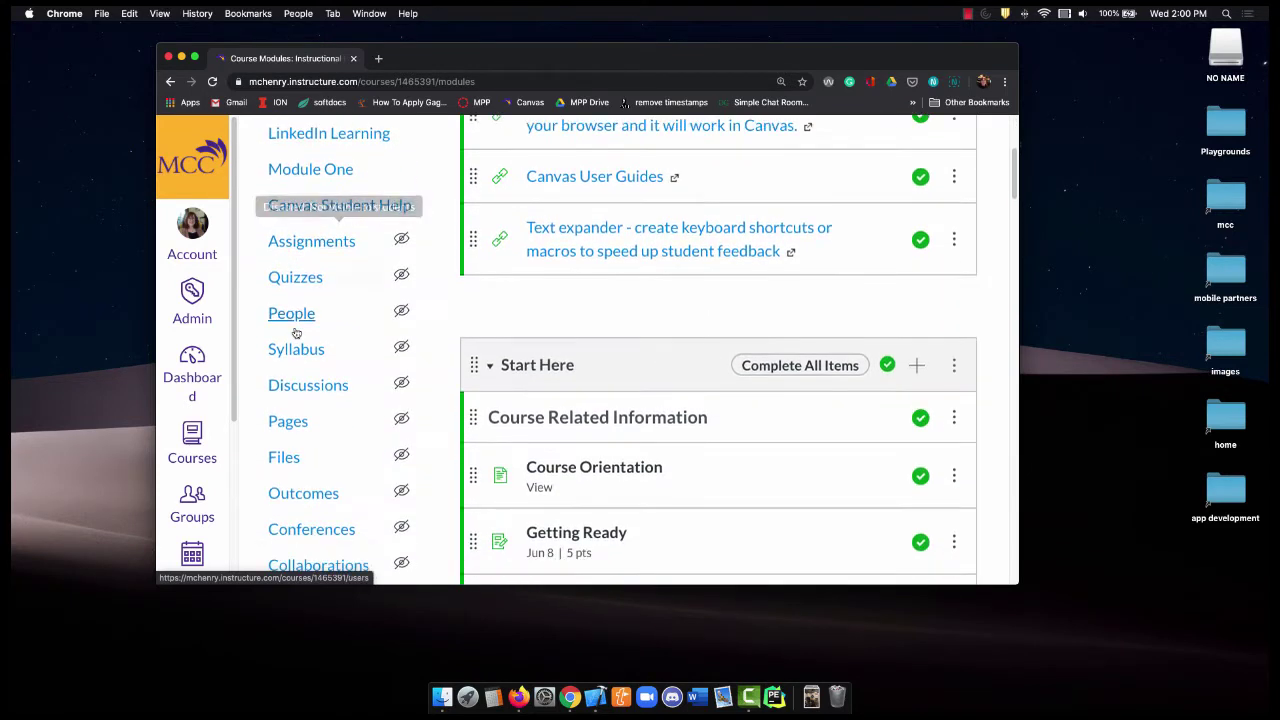
click(307, 500)
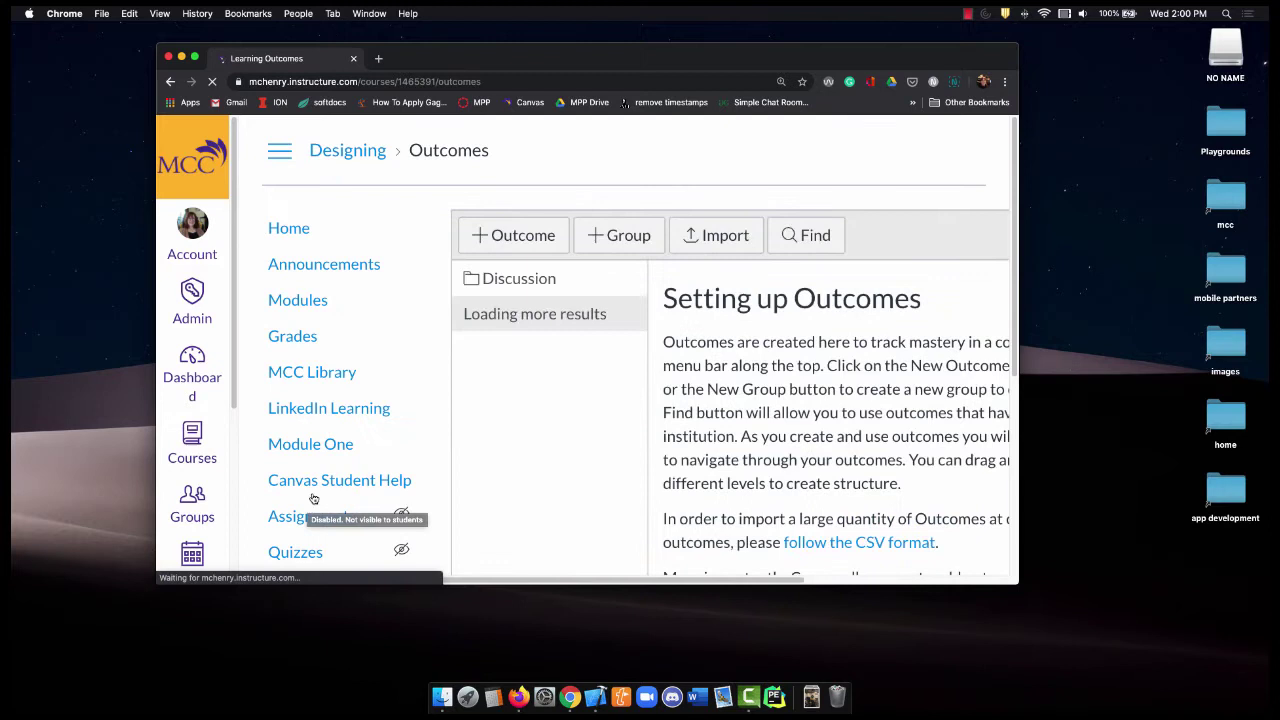
Step: Start a new outcome named OER with the friendly name 'Open Educational Resources'
click(512, 236)
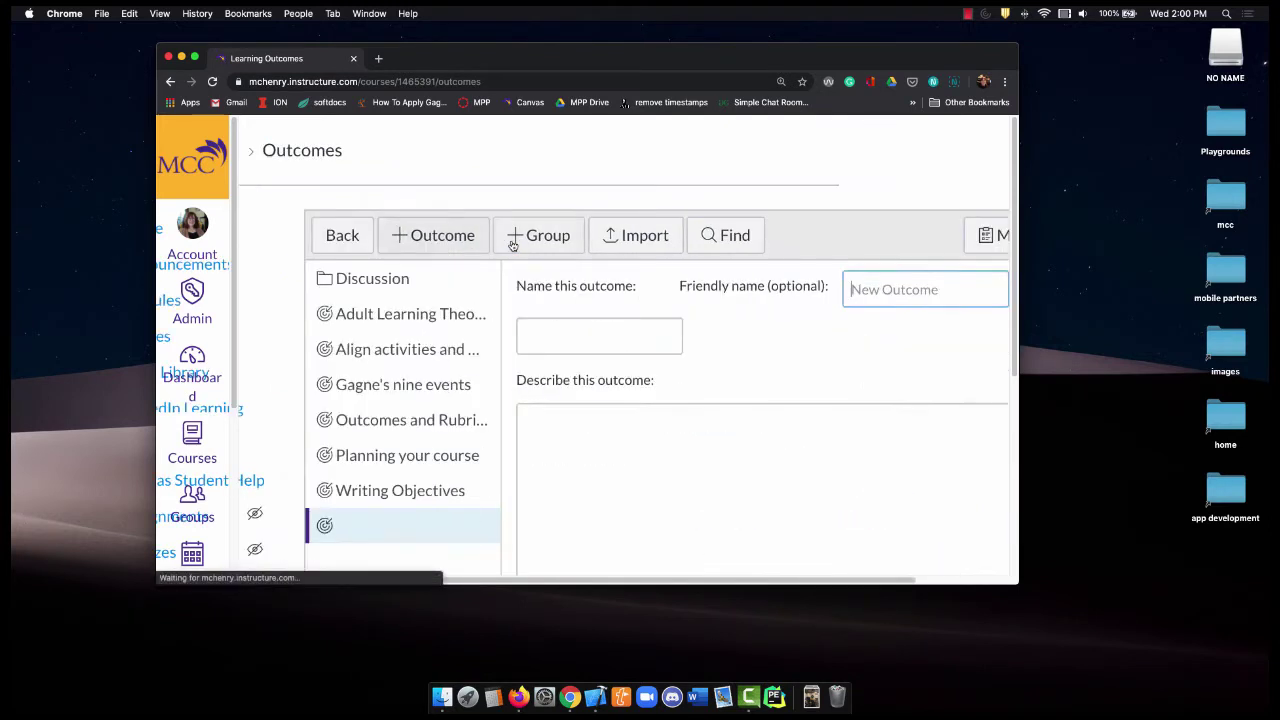
click(849, 287)
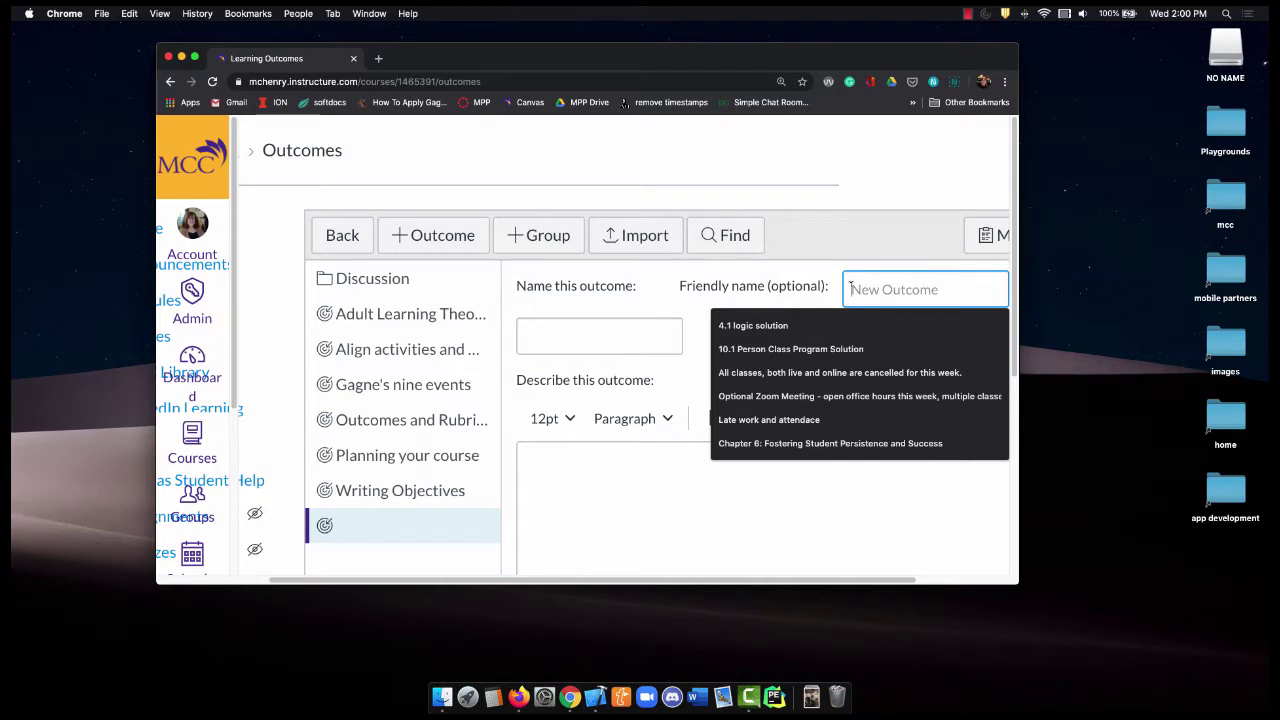
text(OER)
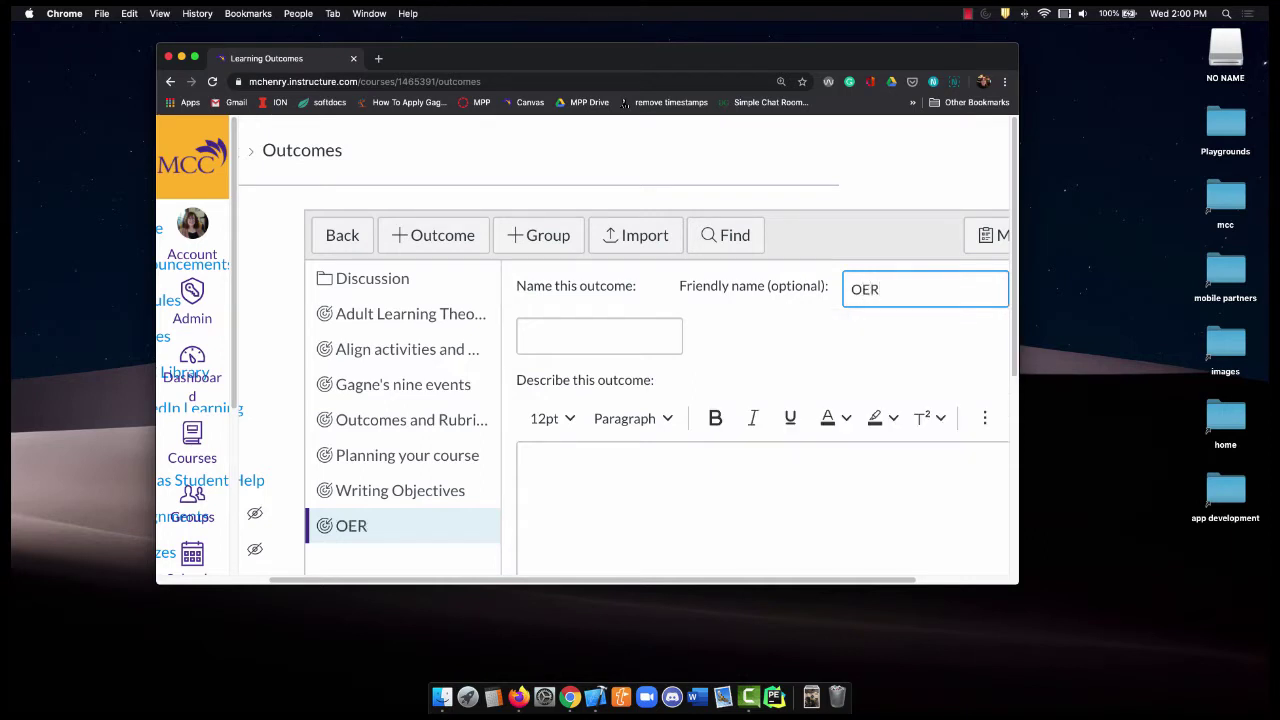
key(shift+Tab)
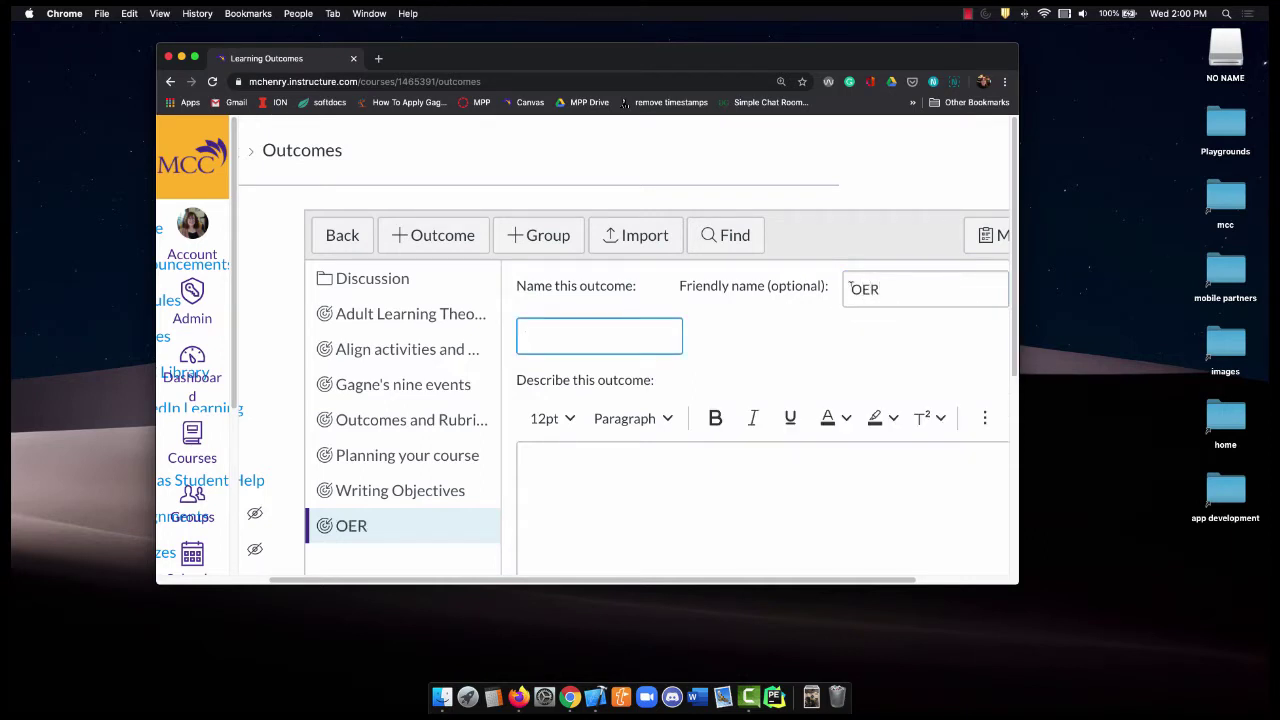
text(Open)
text( Educational)
text( re)
key(BackSpace)
key(BackSpace)
text(Resources)
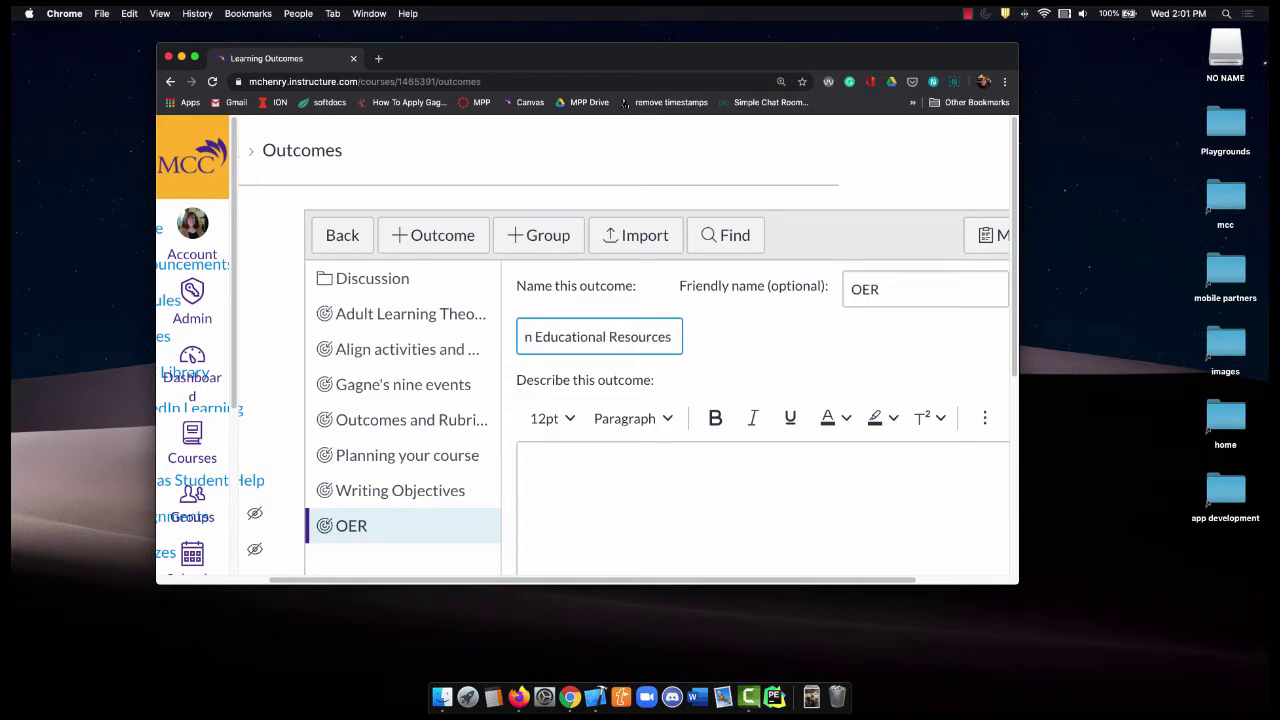
key(super+minus)
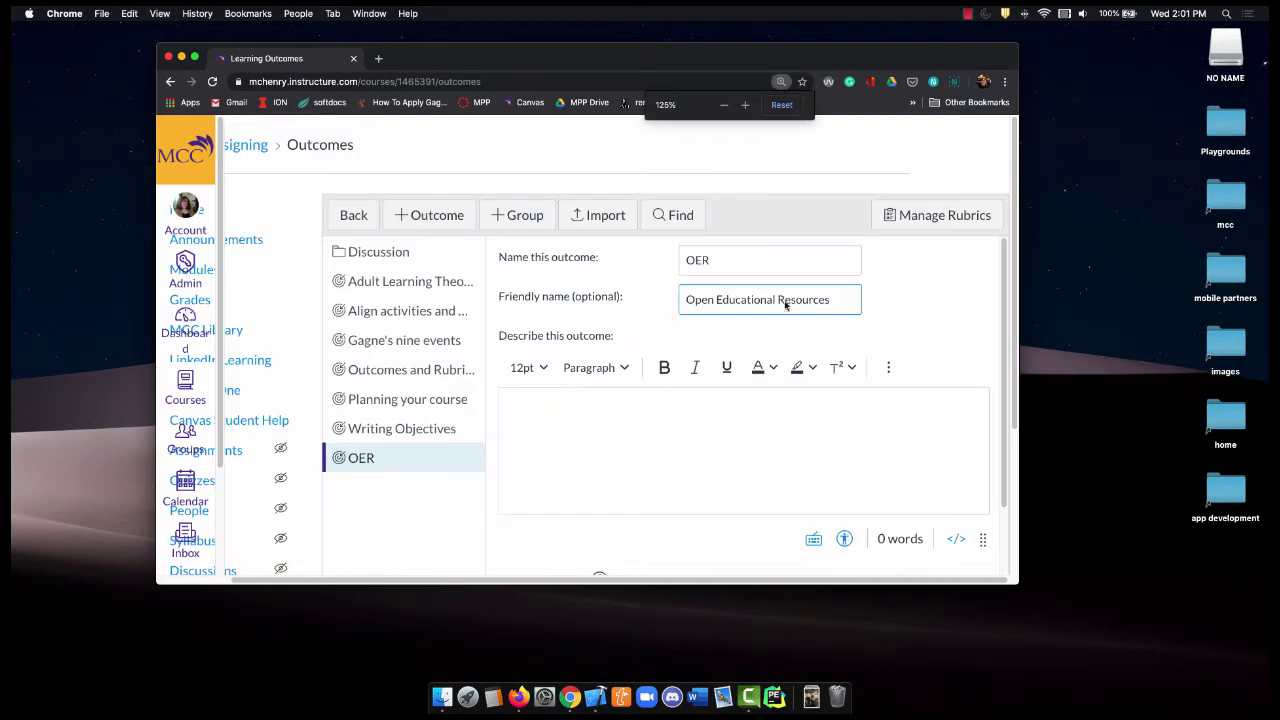
Step: Describe the OER outcome as finding Open Educational Resources that supplement or replace textbooks via Canvas
click(196, 57)
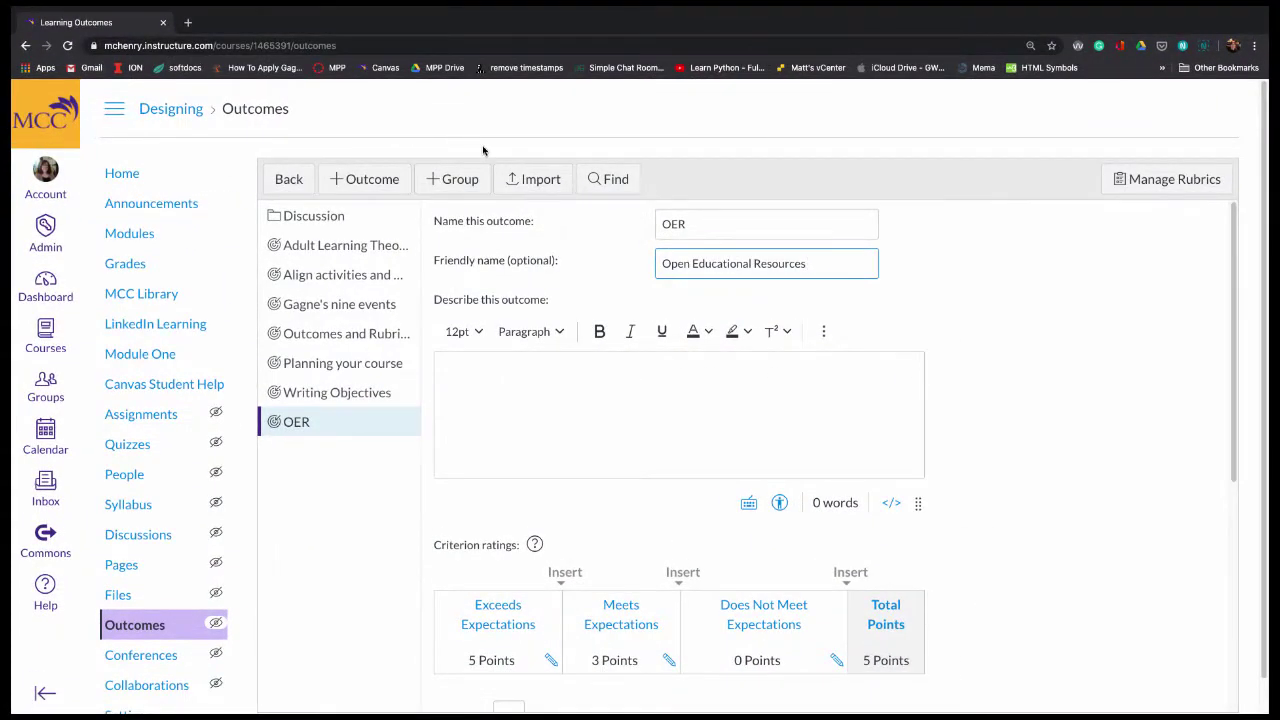
click(634, 367)
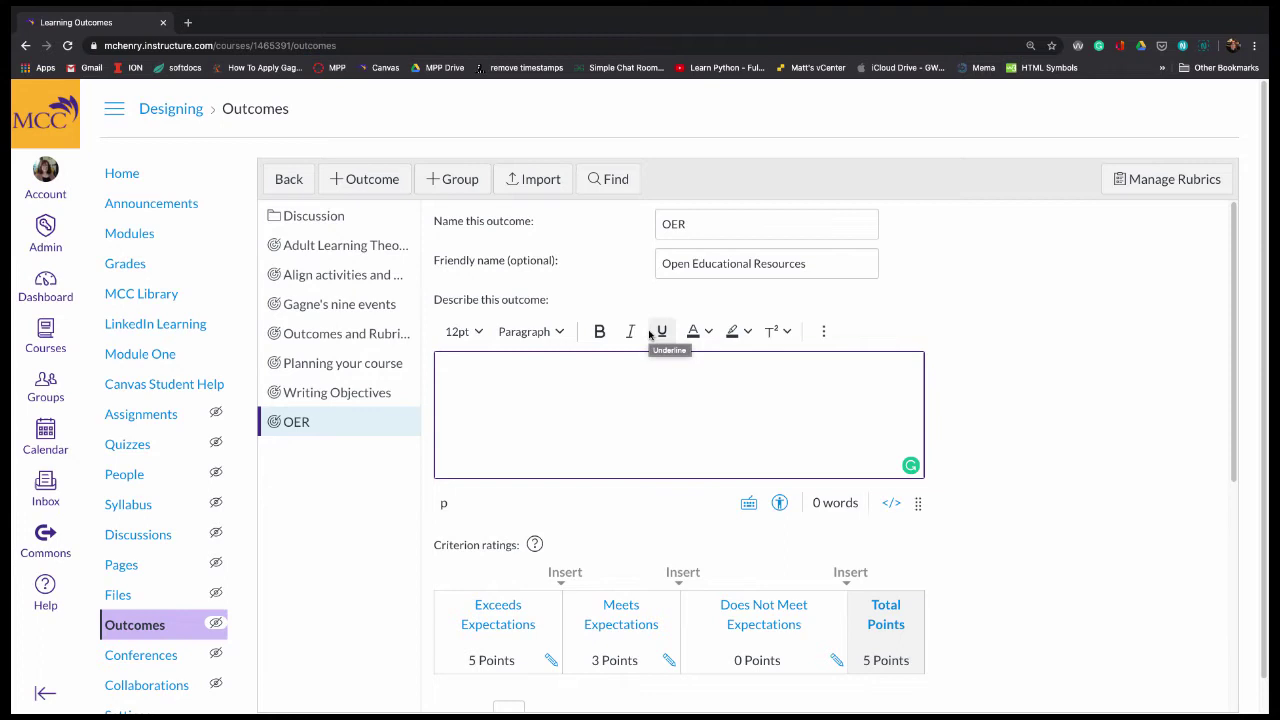
text(Can find Open Educational Resosources)
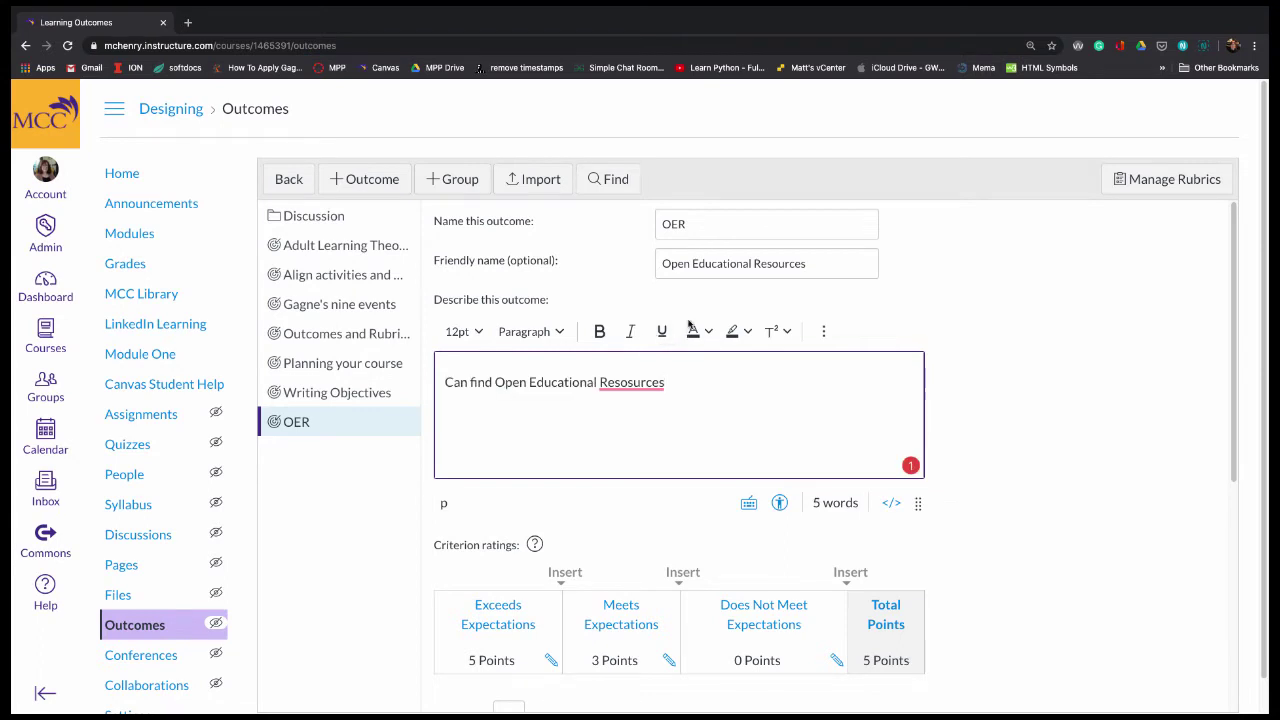
right_click(635, 389)
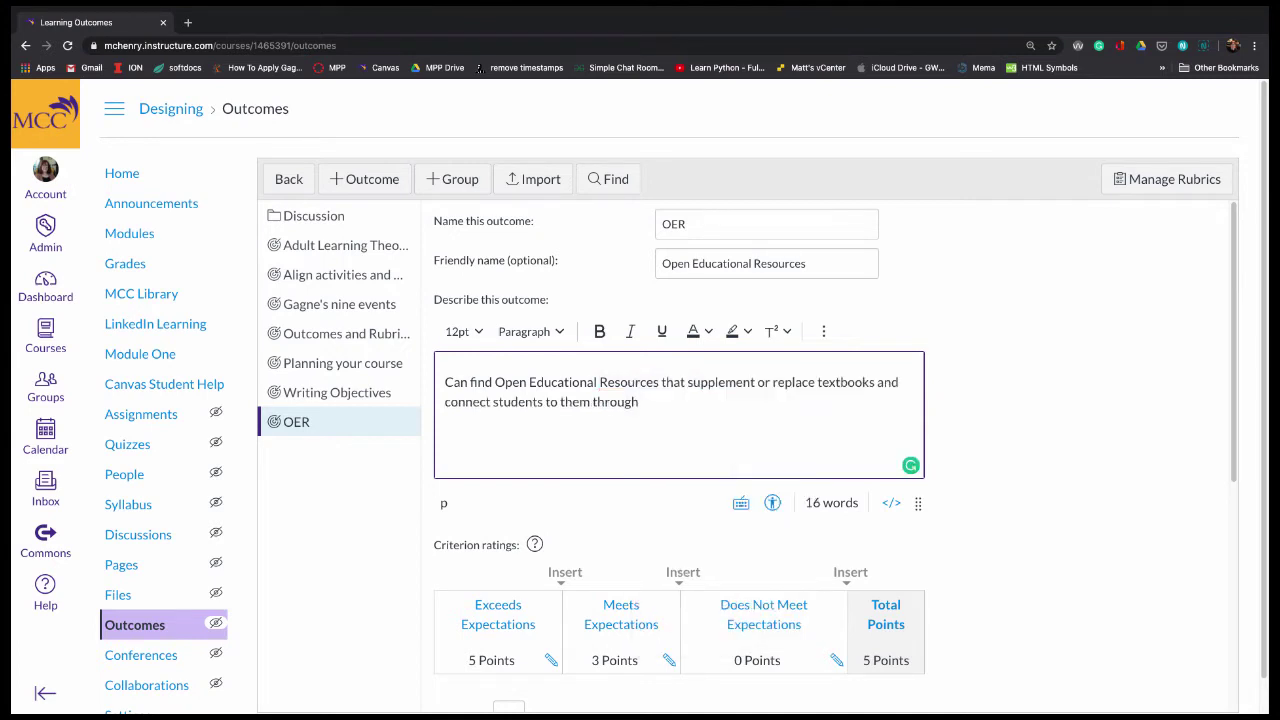
text(Canvas.)
scroll(800, 345, down, 1)
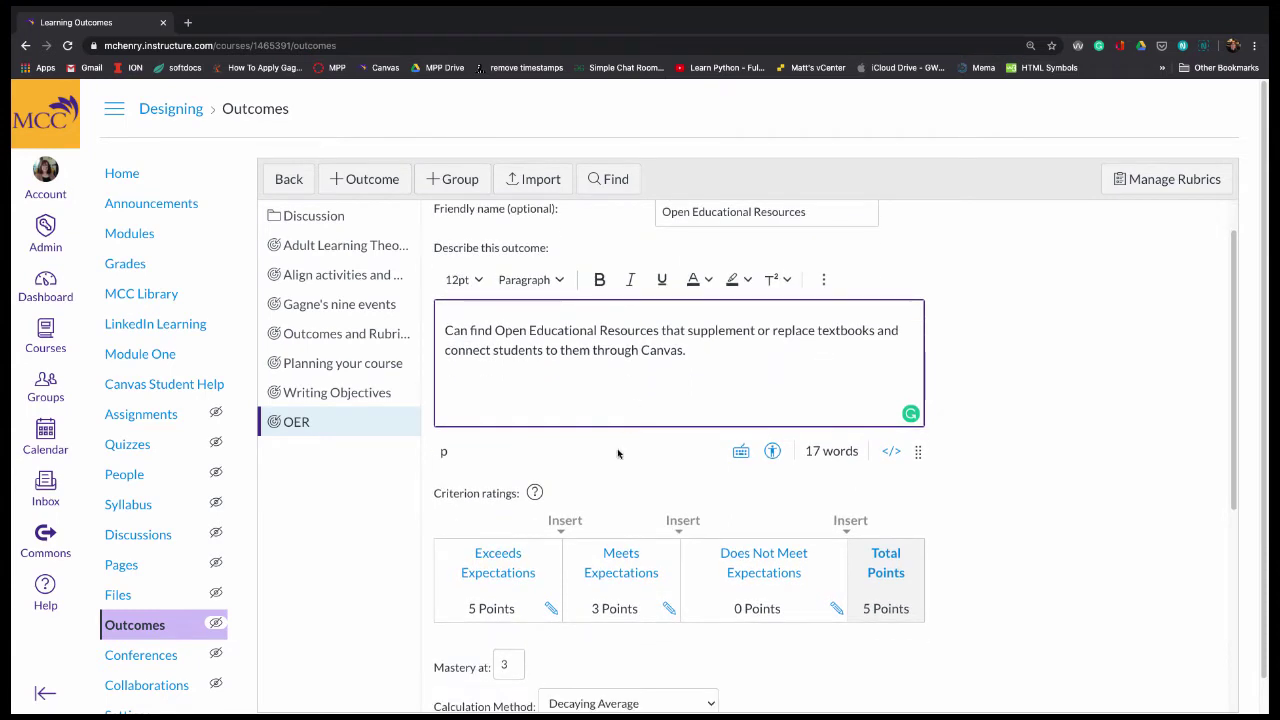
Step: Put the 5-point Exceeds Expectations rating into edit mode with the caret in its name
click(550, 606)
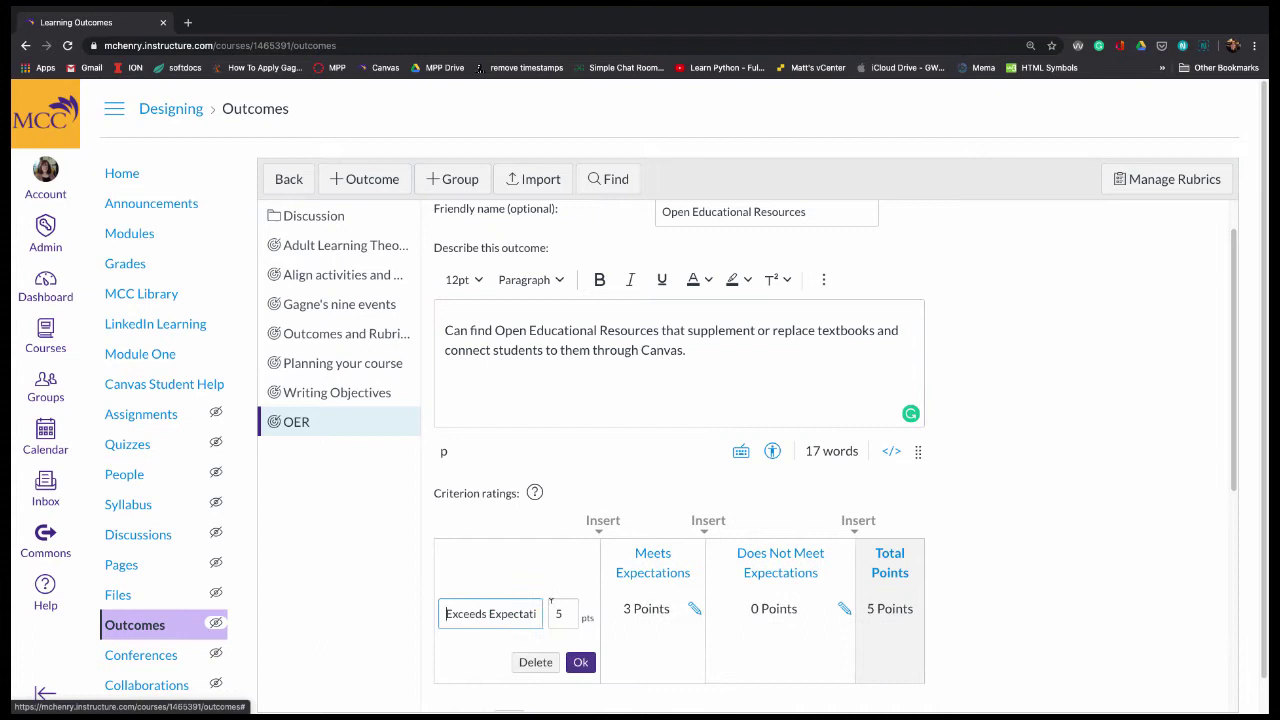
click(540, 607)
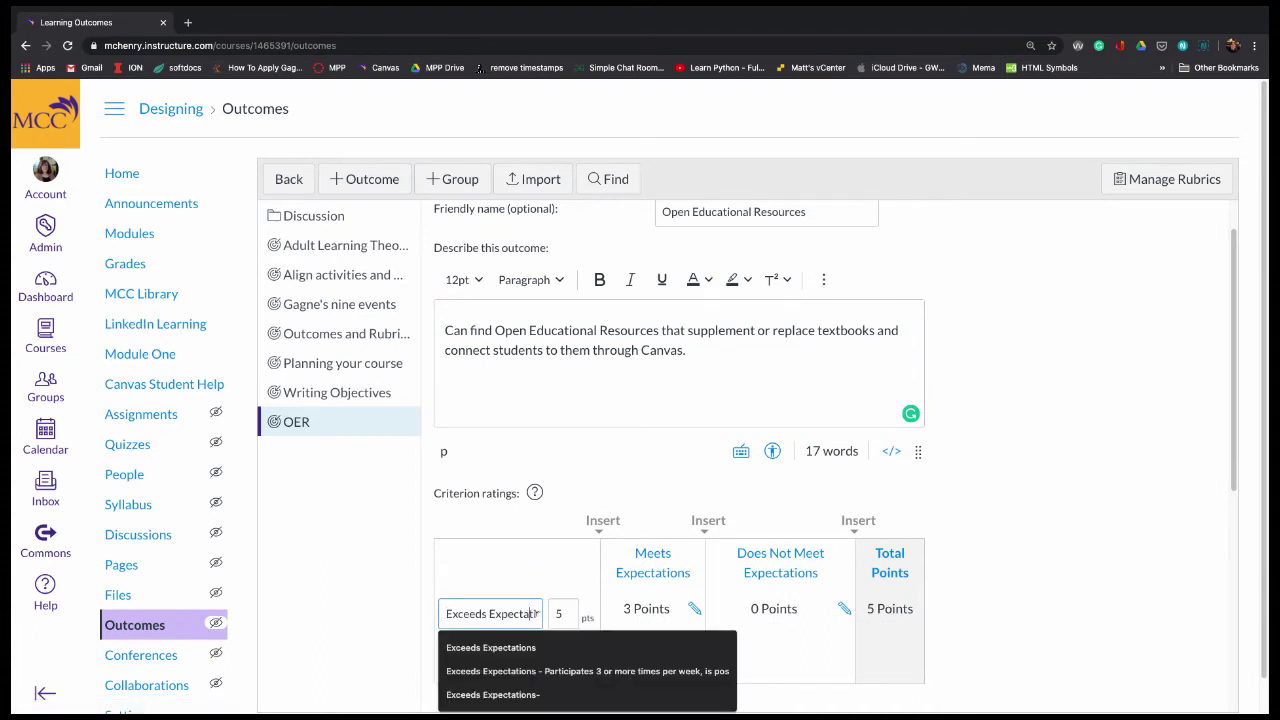
key(Right)
key(Right)
key(Right)
key(Right)
mouse_move(487, 710)
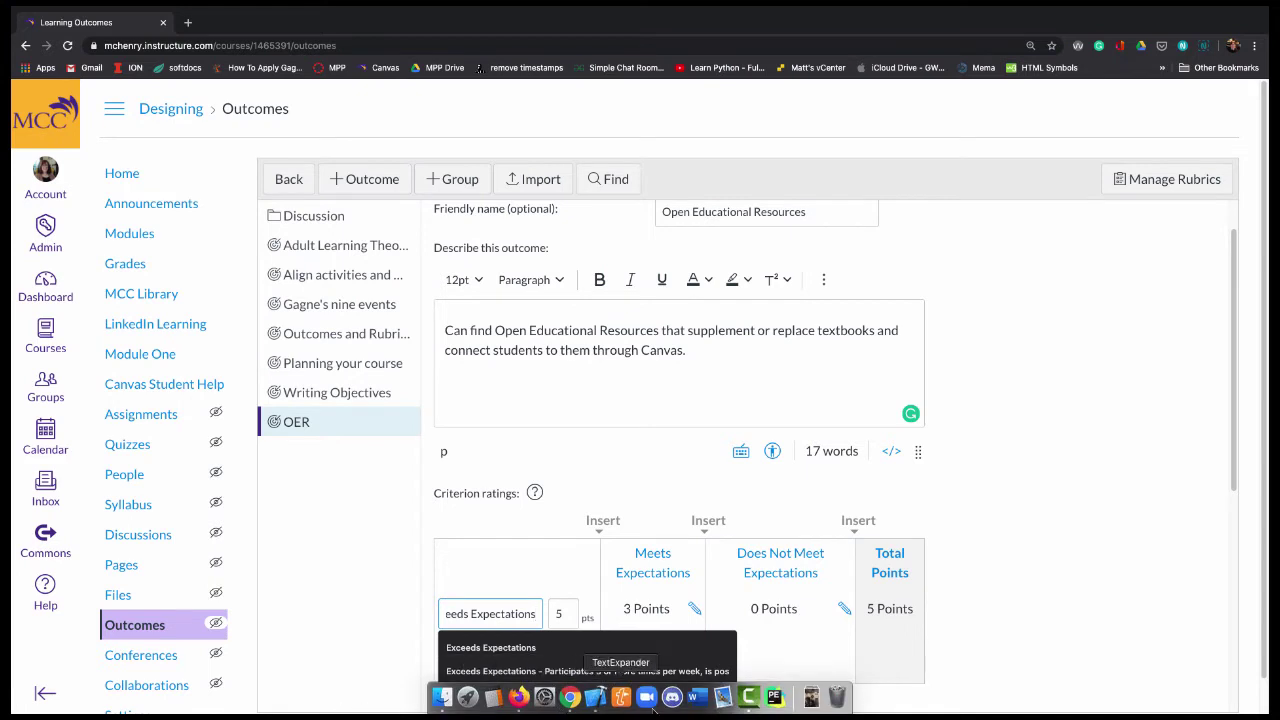
Step: Draft the Exceeds and Meets Expectations rating descriptions in a new blank Word document
click(693, 709)
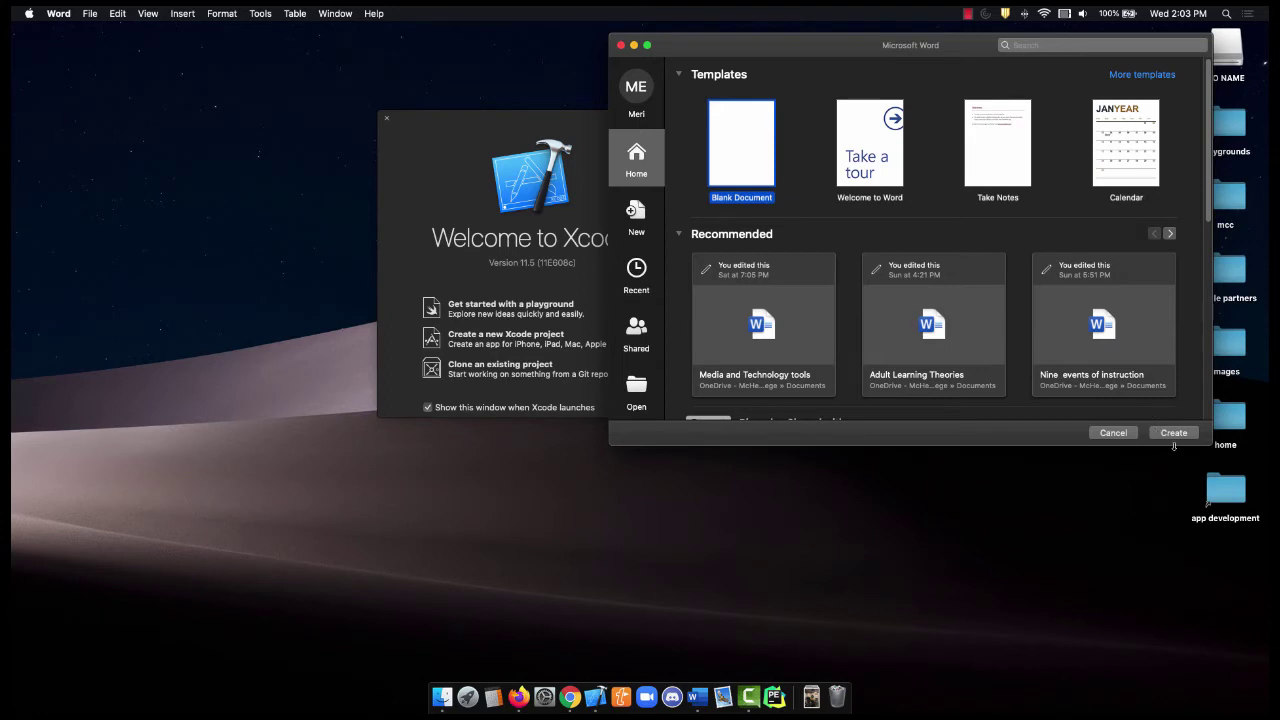
click(1174, 435)
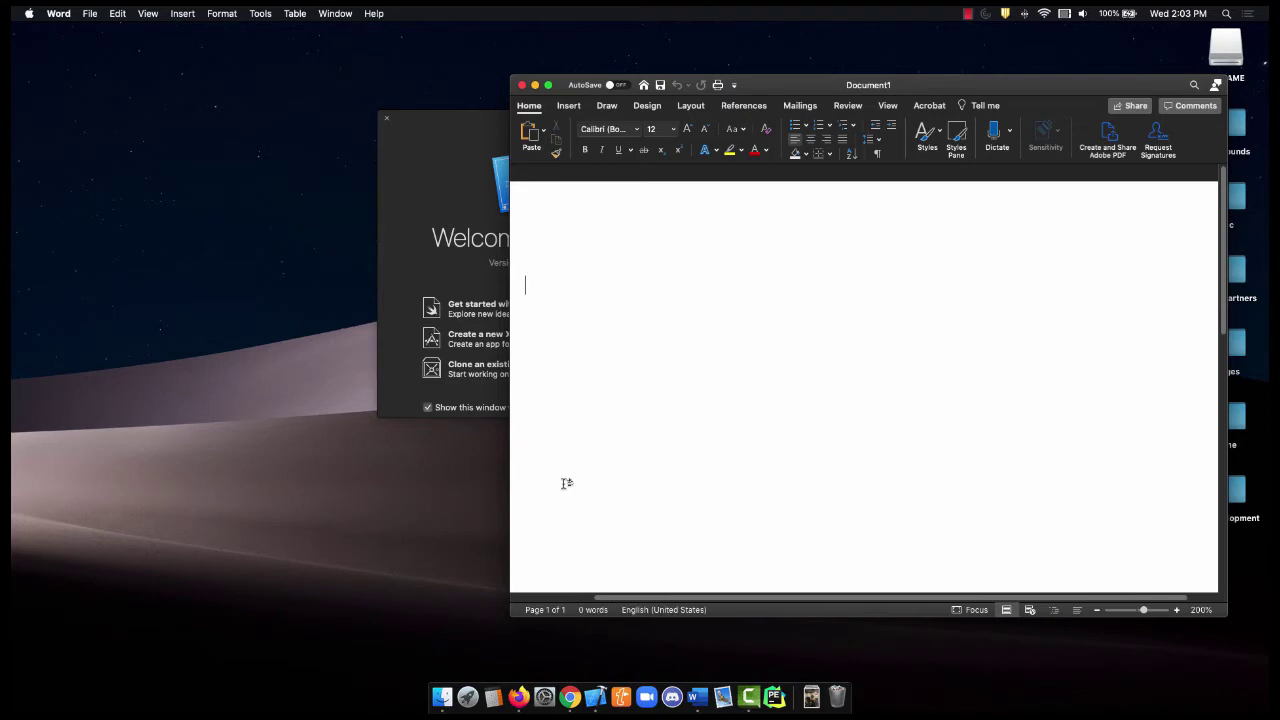
text(Exceeed)
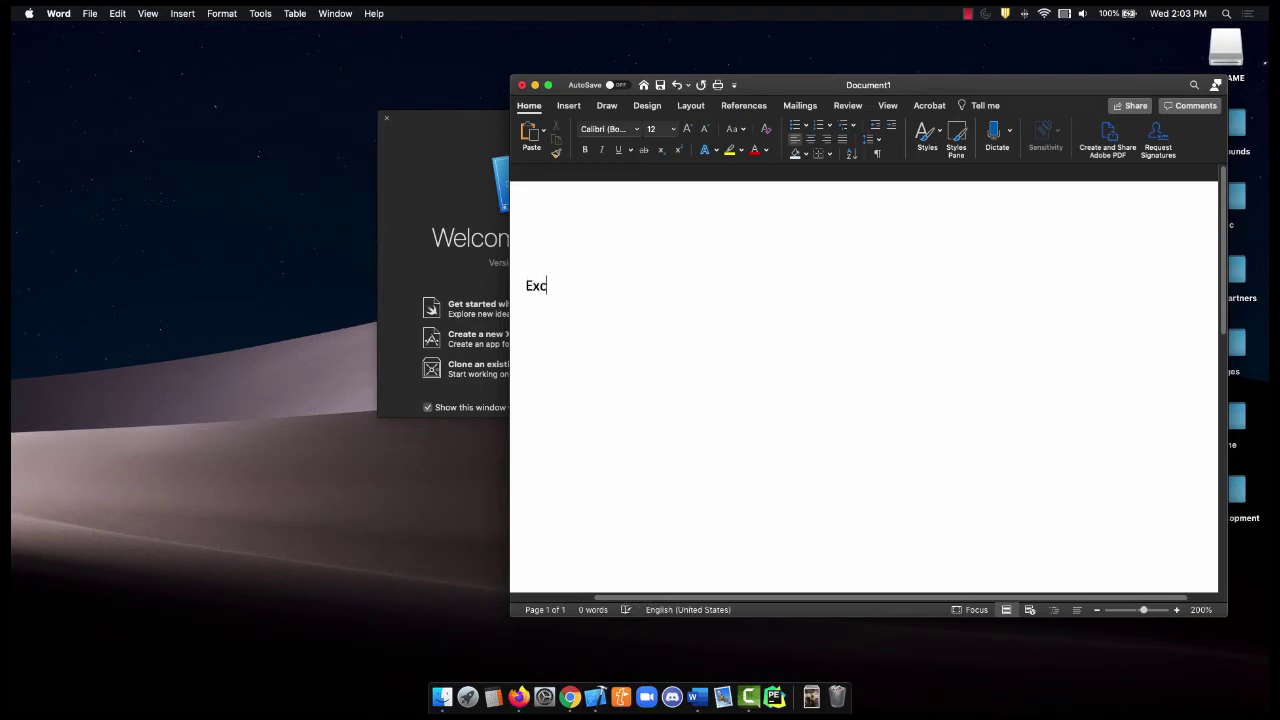
key(BackSpace)
key(BackSpace)
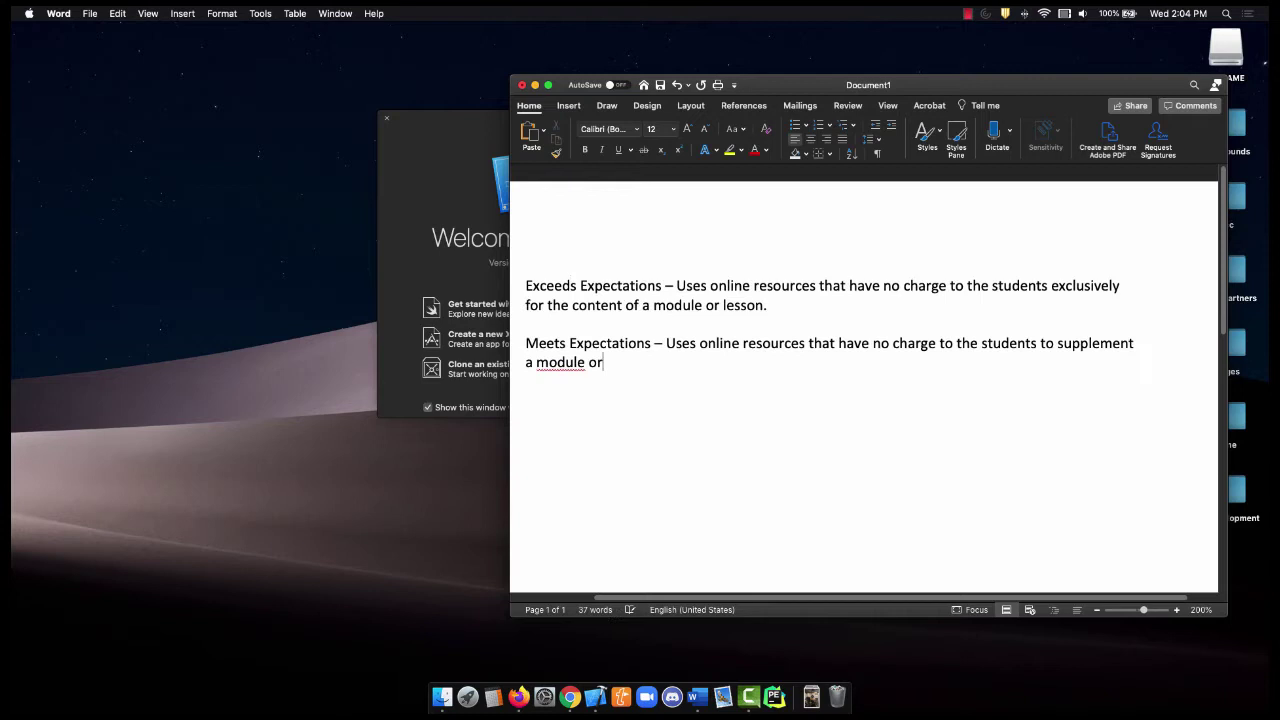
text(lesson)
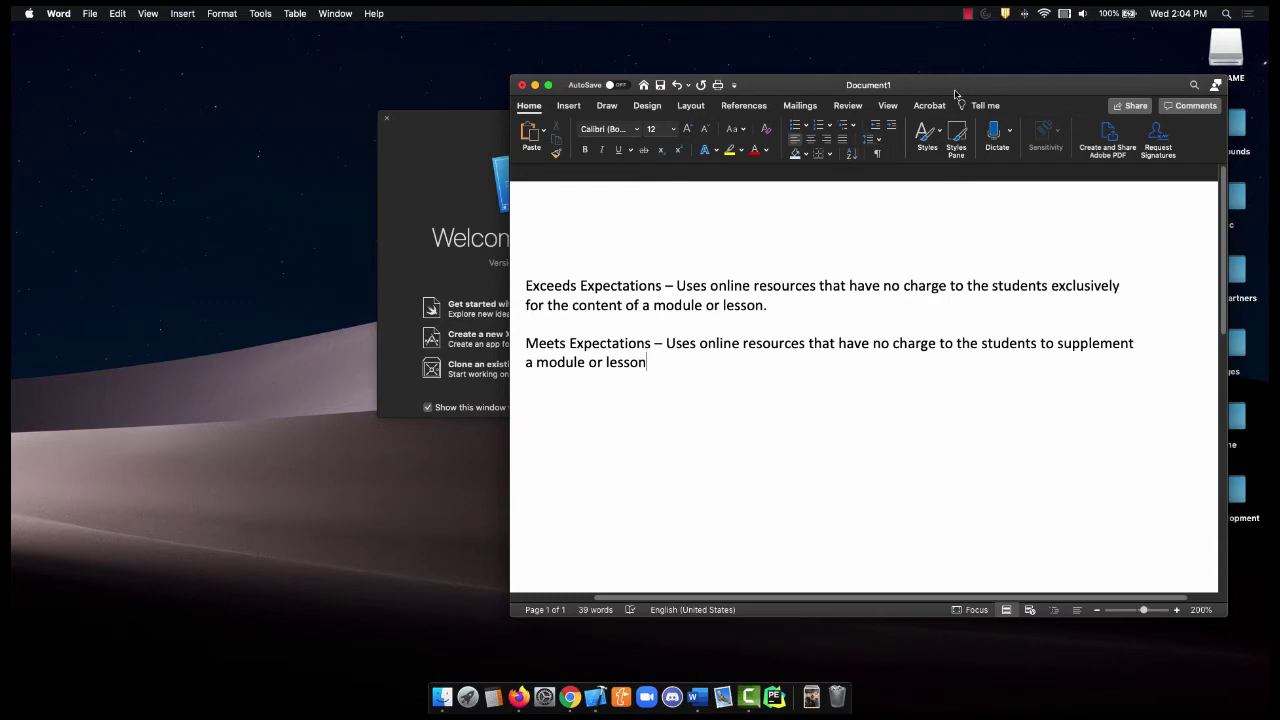
drag(957, 90, 117, 31)
Step: Replace the Exceeds Expectations rating name with the pasted no-charge online resources description
key(super+h)
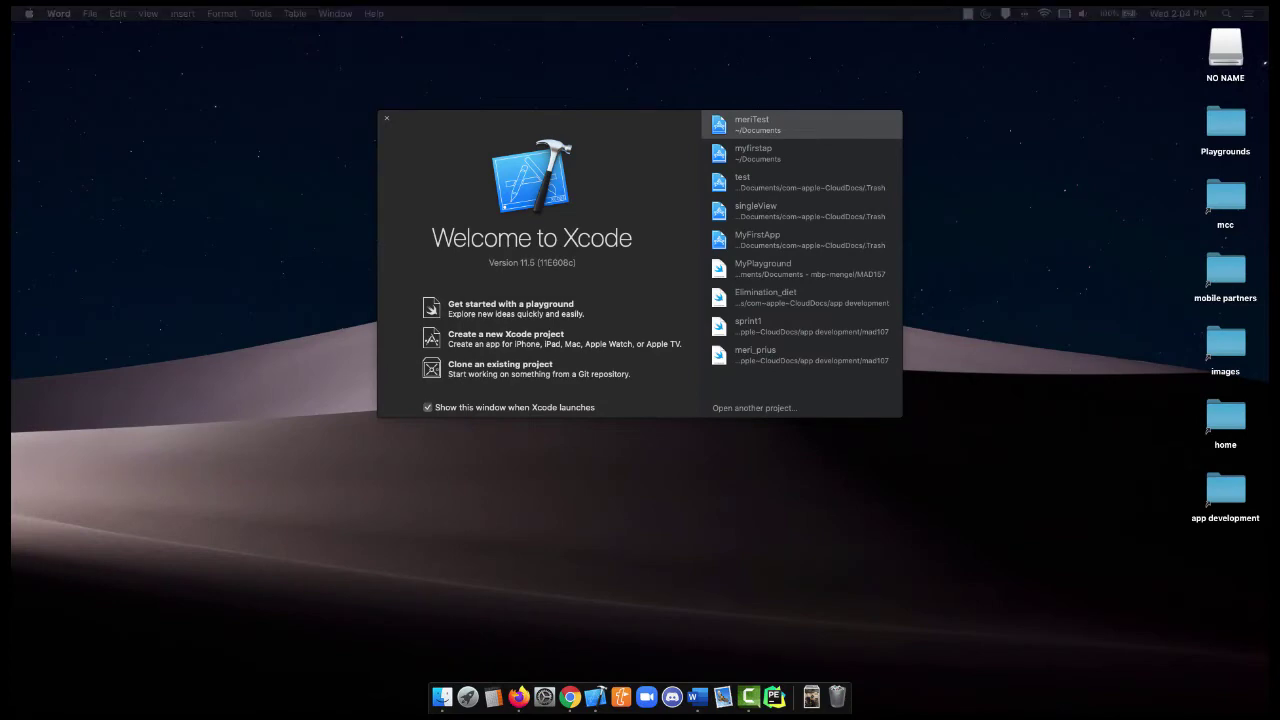
click(571, 698)
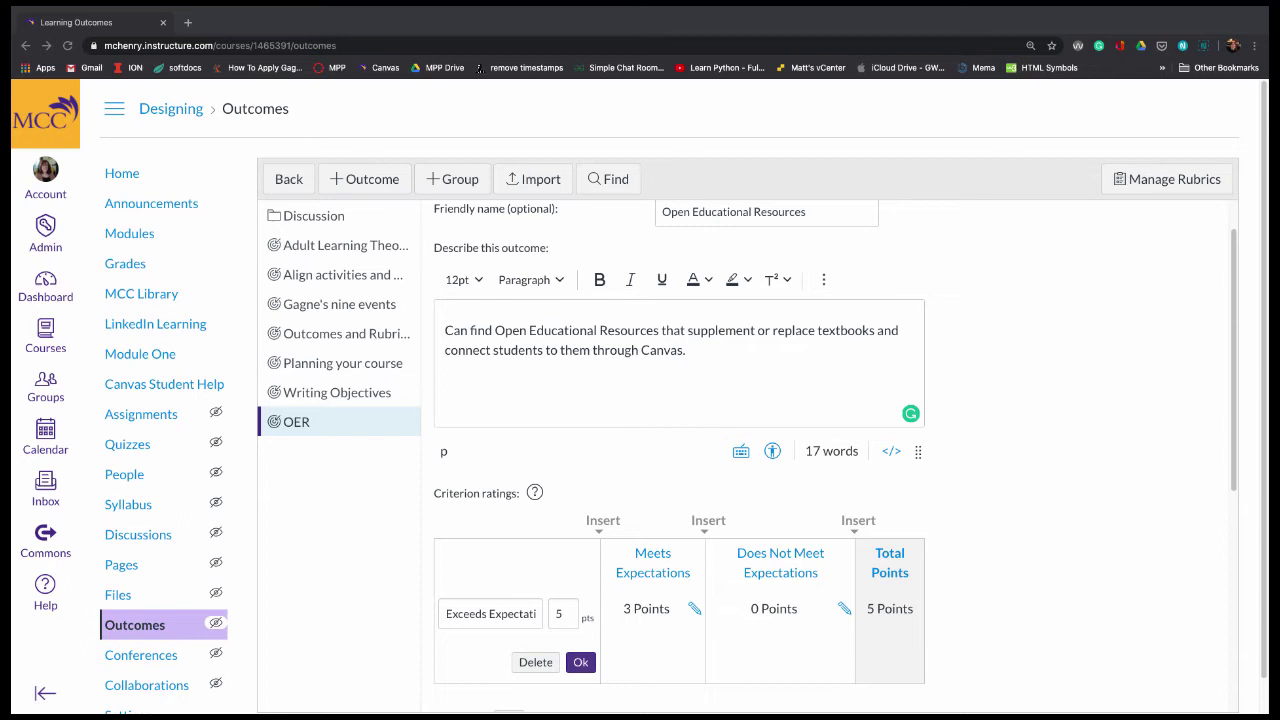
click(442, 613)
drag(442, 613, 600, 630)
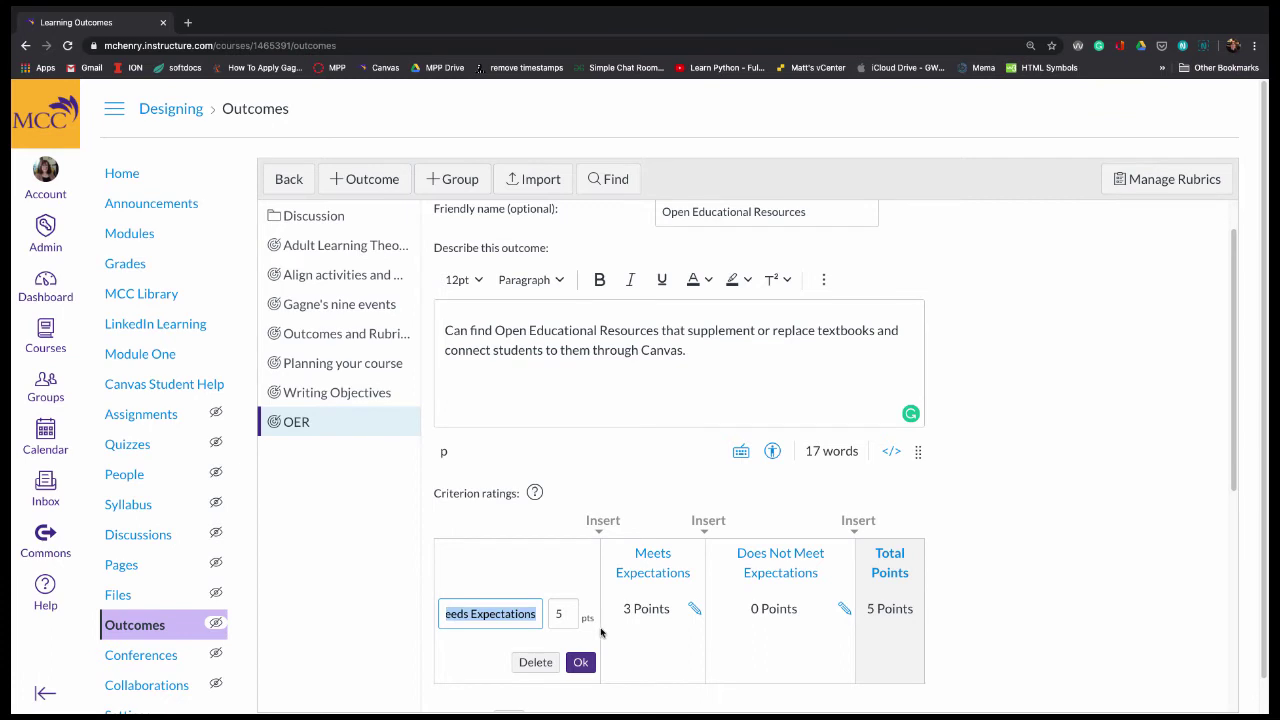
text(module or lesson.)
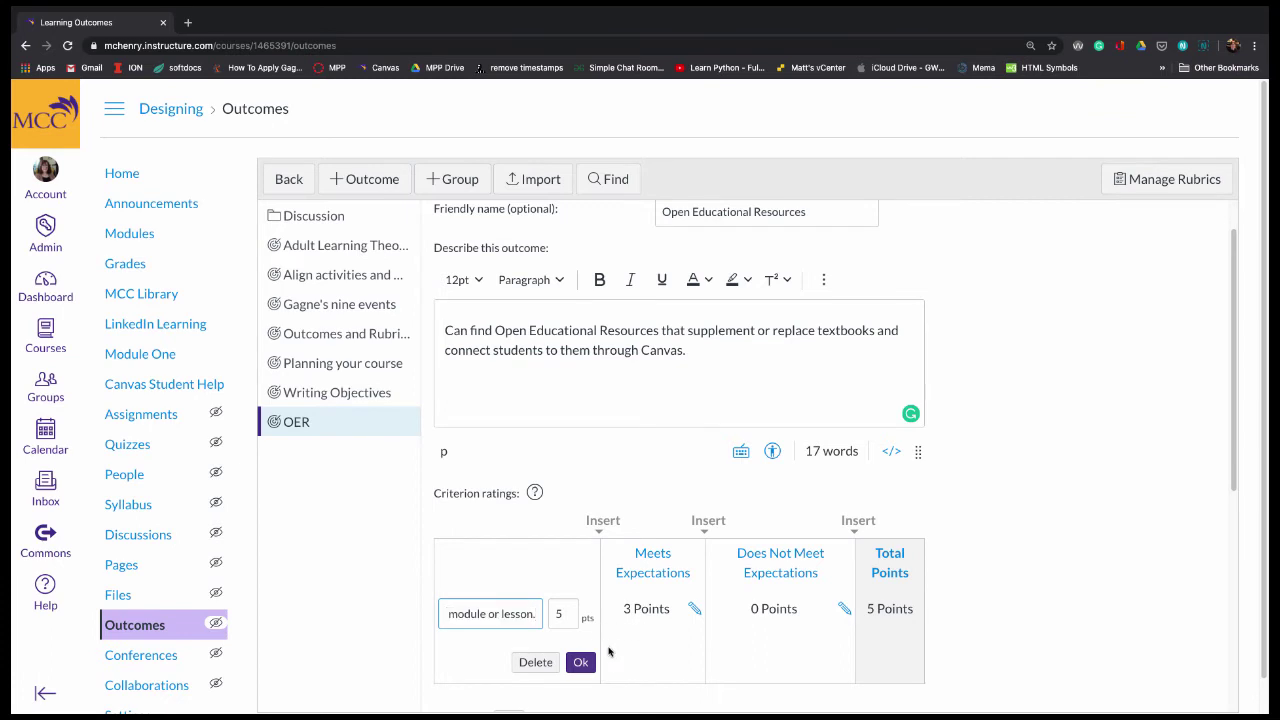
click(581, 664)
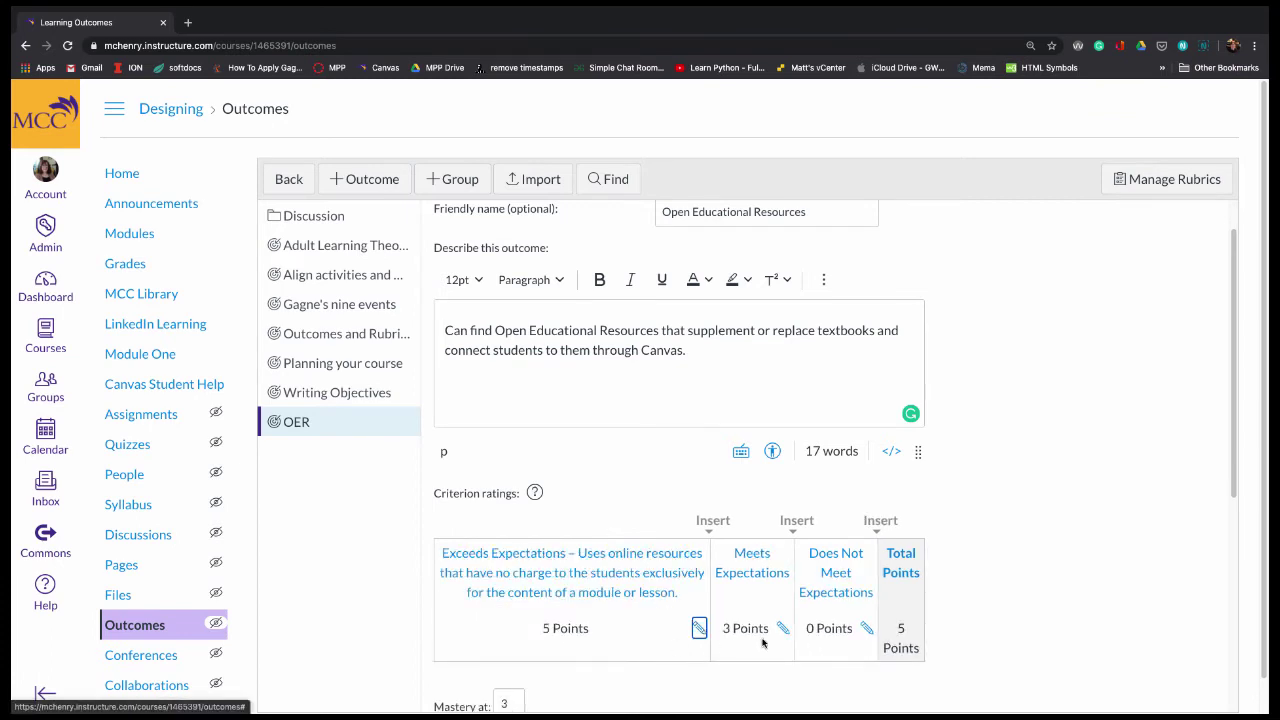
Step: Replace the 3-point Meets Expectations rating name with its pasted Word description
click(785, 637)
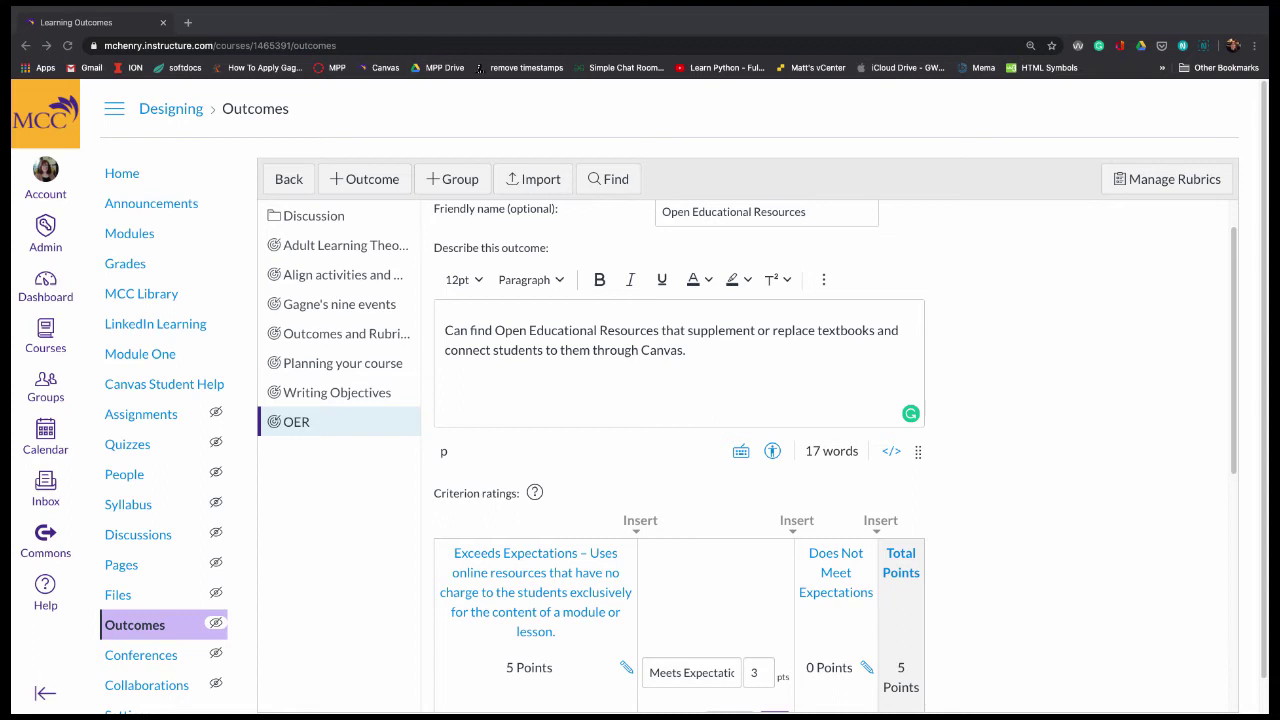
click(652, 676)
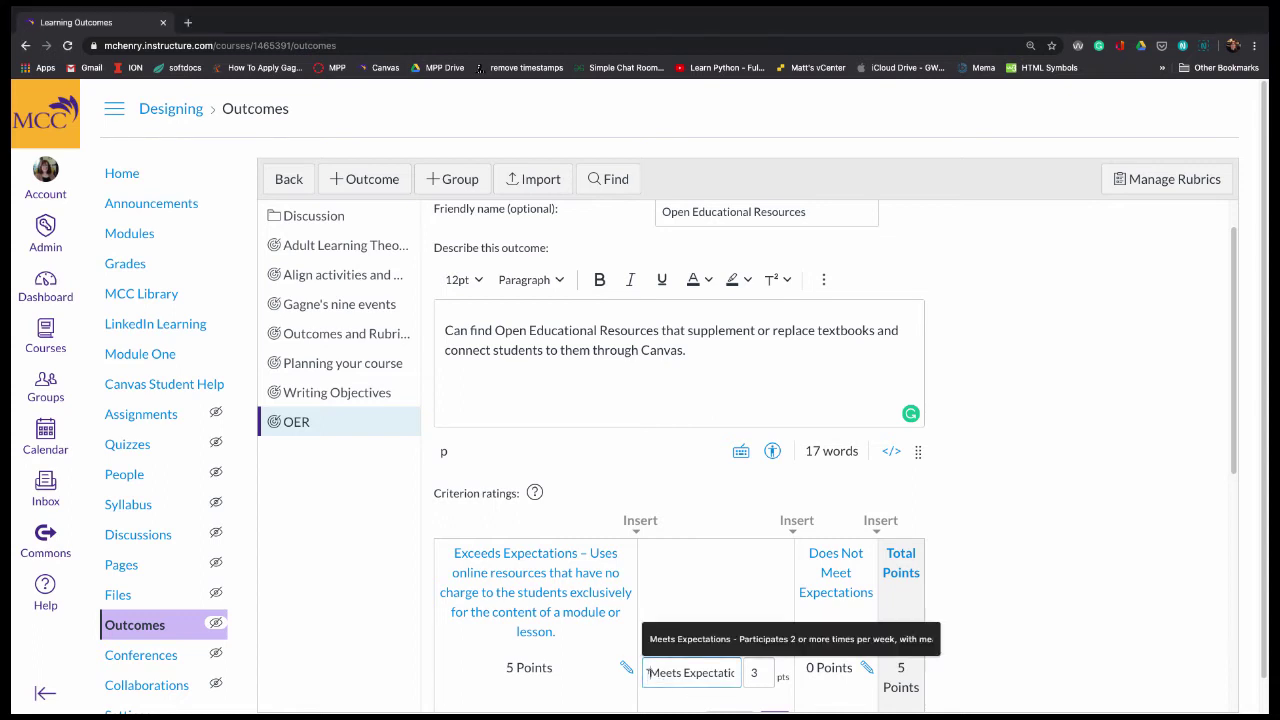
drag(650, 675, 733, 673)
text(module or lesson)
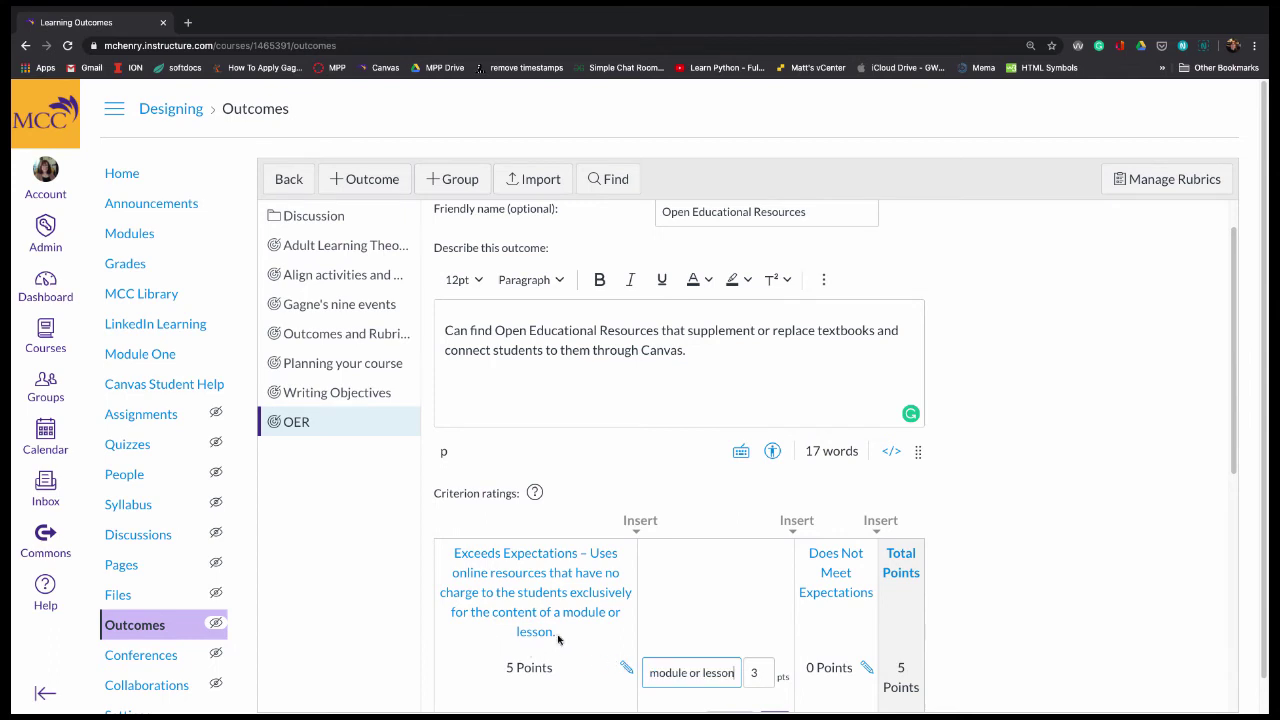
scroll(703, 639, down, 1)
click(771, 645)
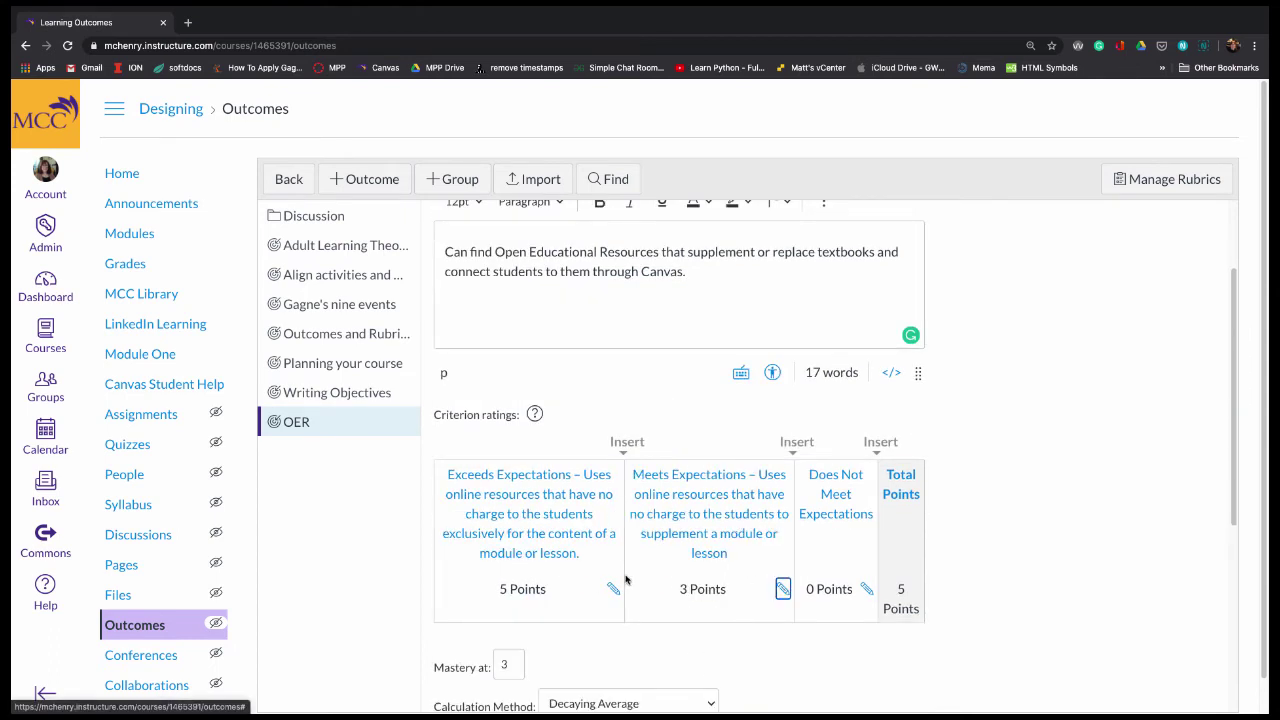
scroll(637, 594, down, 1)
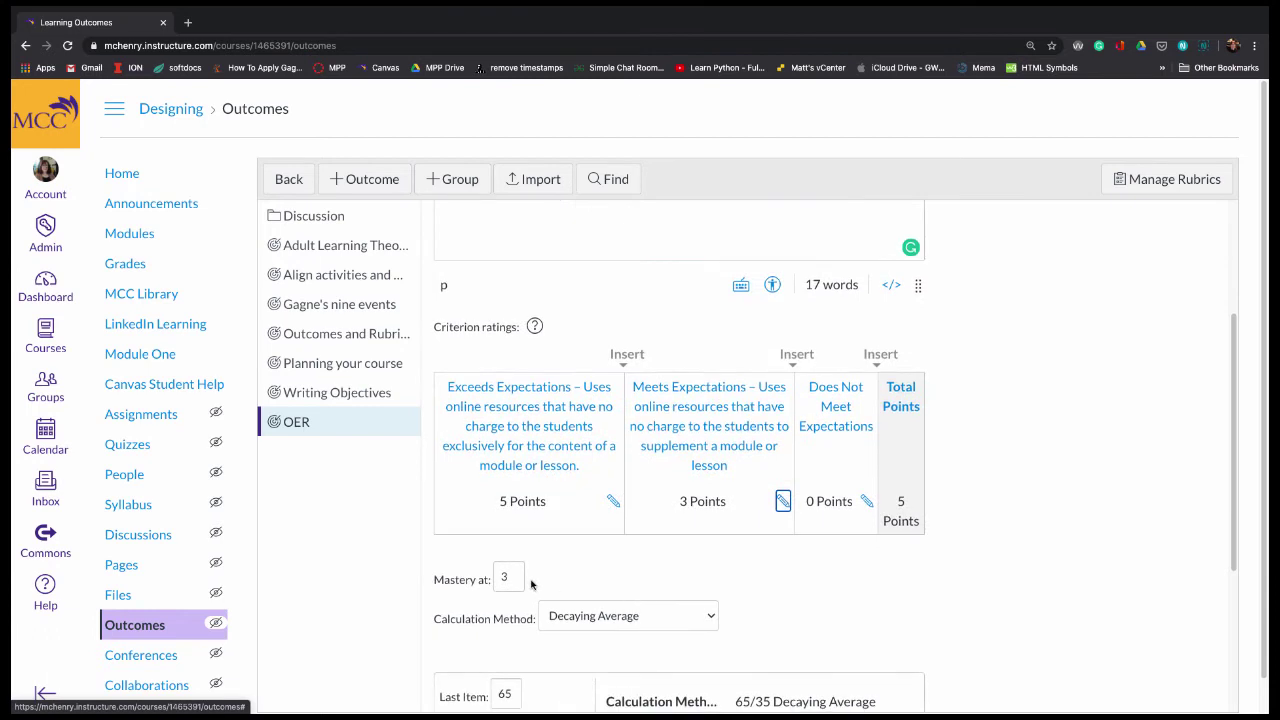
click(783, 501)
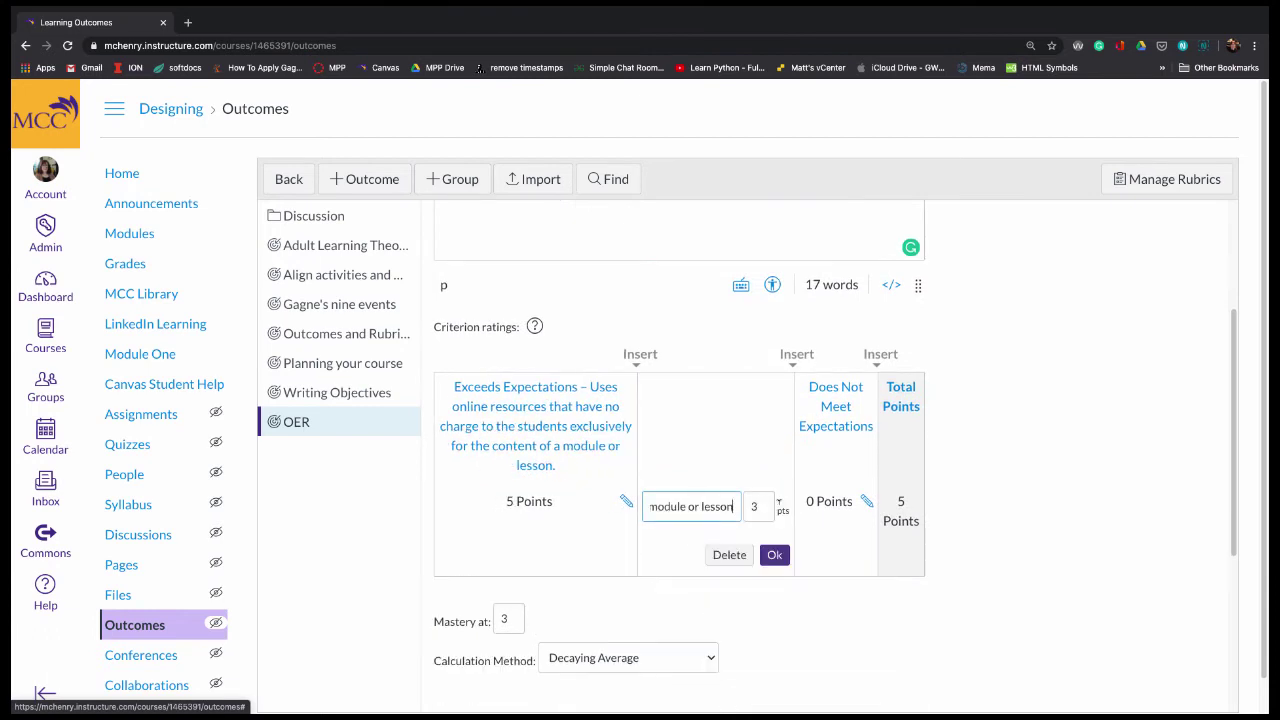
Step: Raise Meets Expectations to 4 points and the mastery threshold from 3 to 4
click(757, 507)
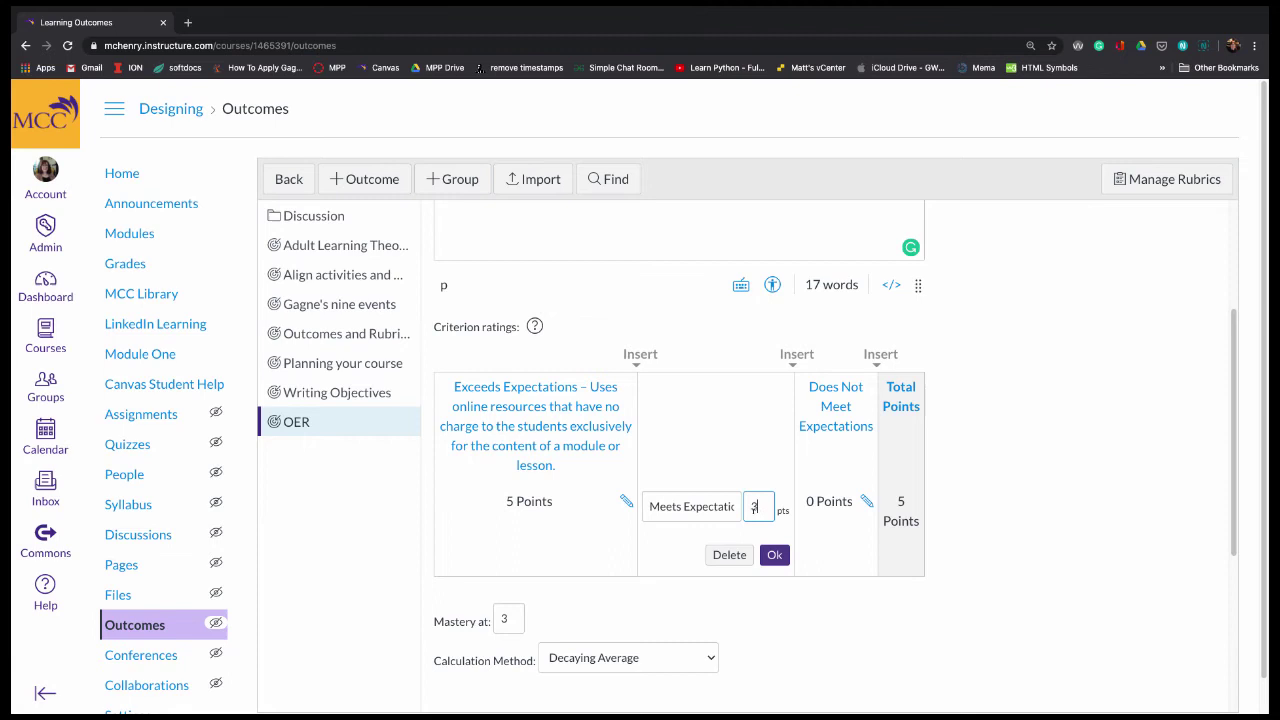
double_click(755, 507)
text(4)
double_click(506, 618)
text(4)
Step: Choose Highest Score as the calculation method and save the OER outcome
scroll(906, 674, down, 3)
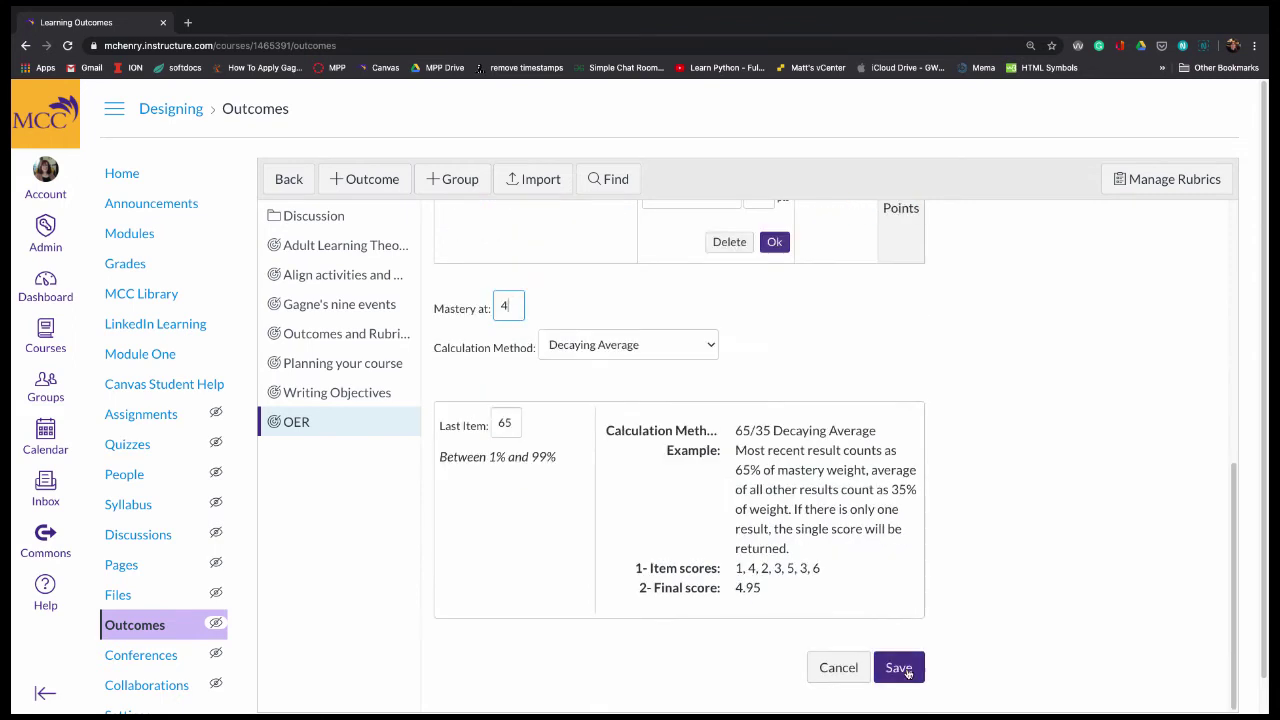
click(675, 352)
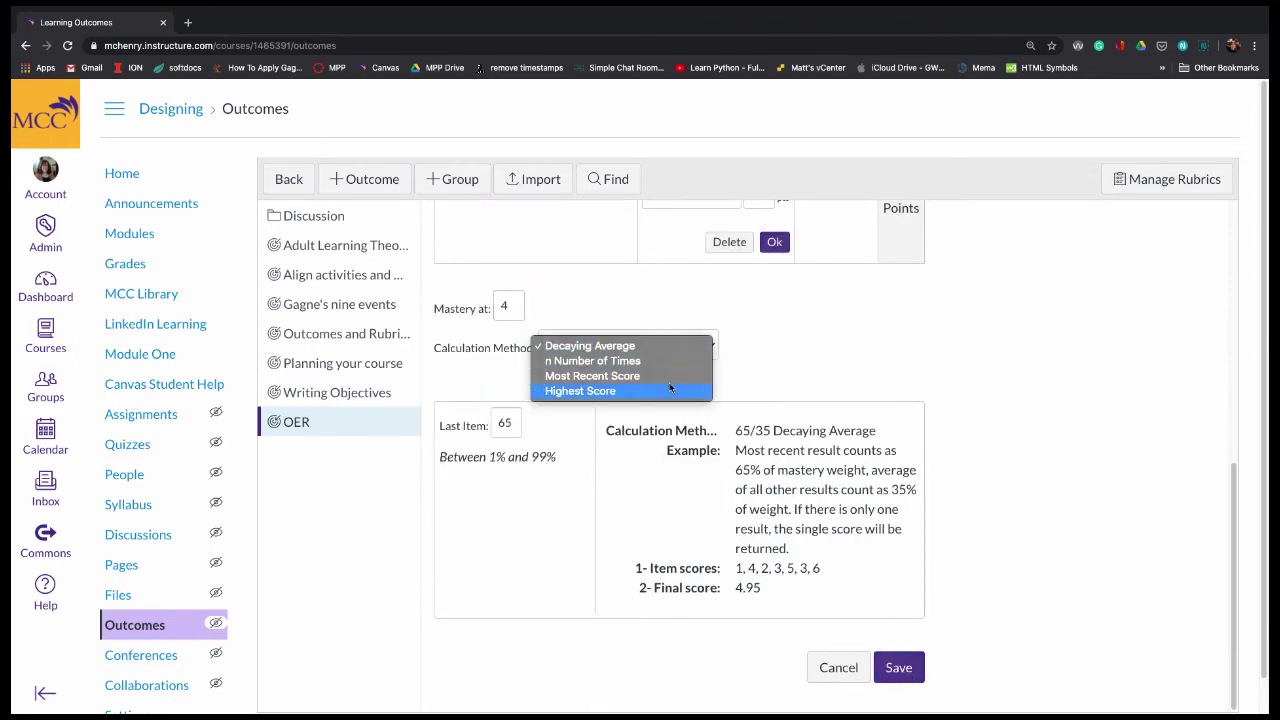
click(669, 387)
click(893, 667)
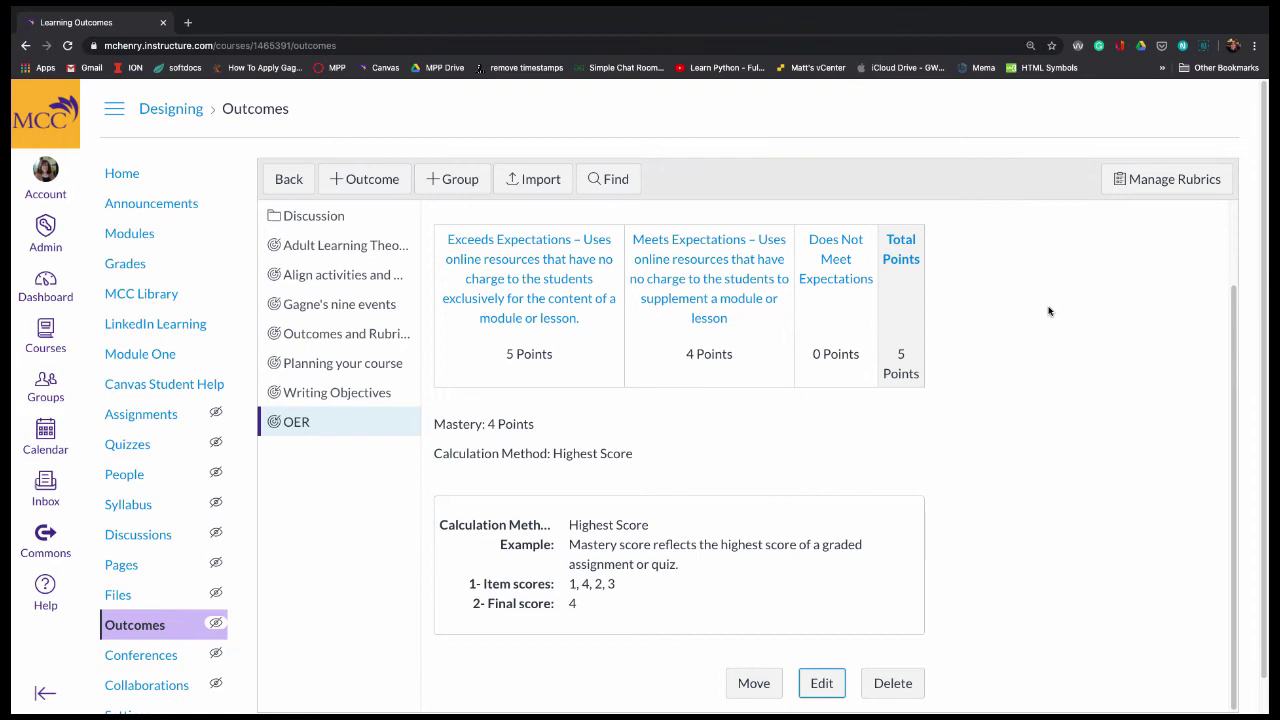
Step: Add a rubric titled OER on the Rubrics page and open Find Outcome
click(1162, 179)
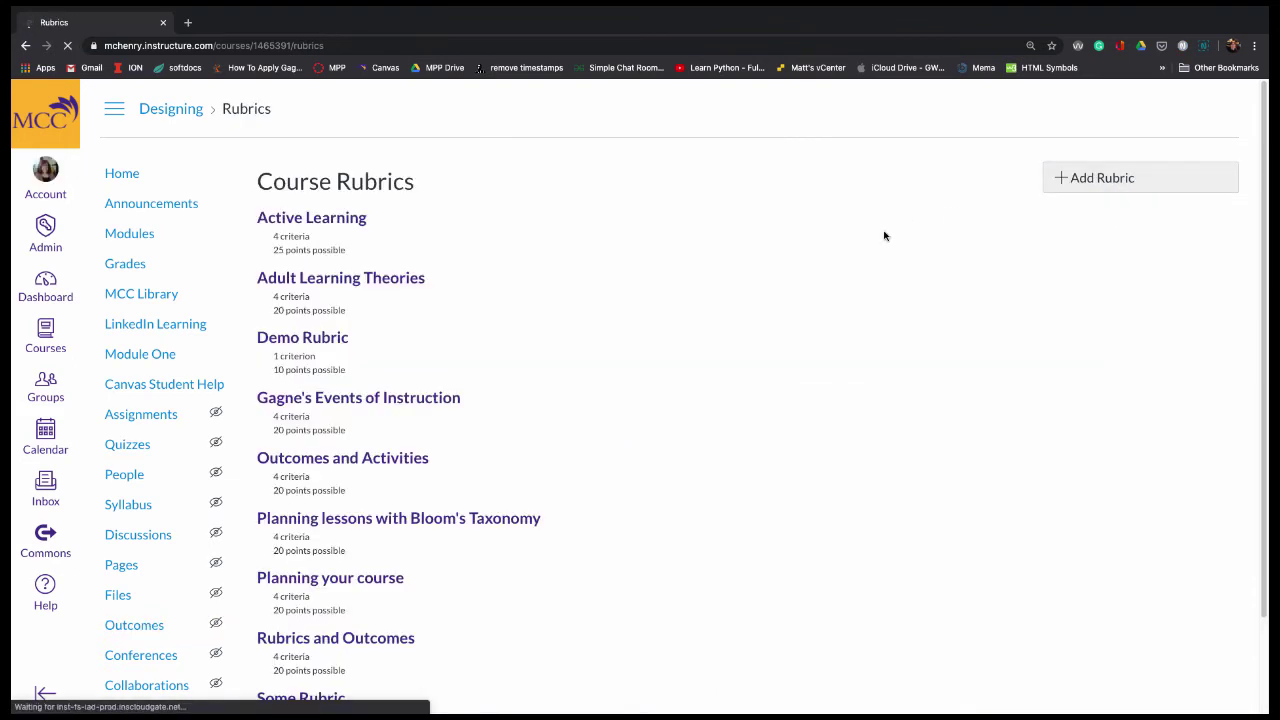
scroll(874, 274, down, 2)
scroll(874, 275, up, 3)
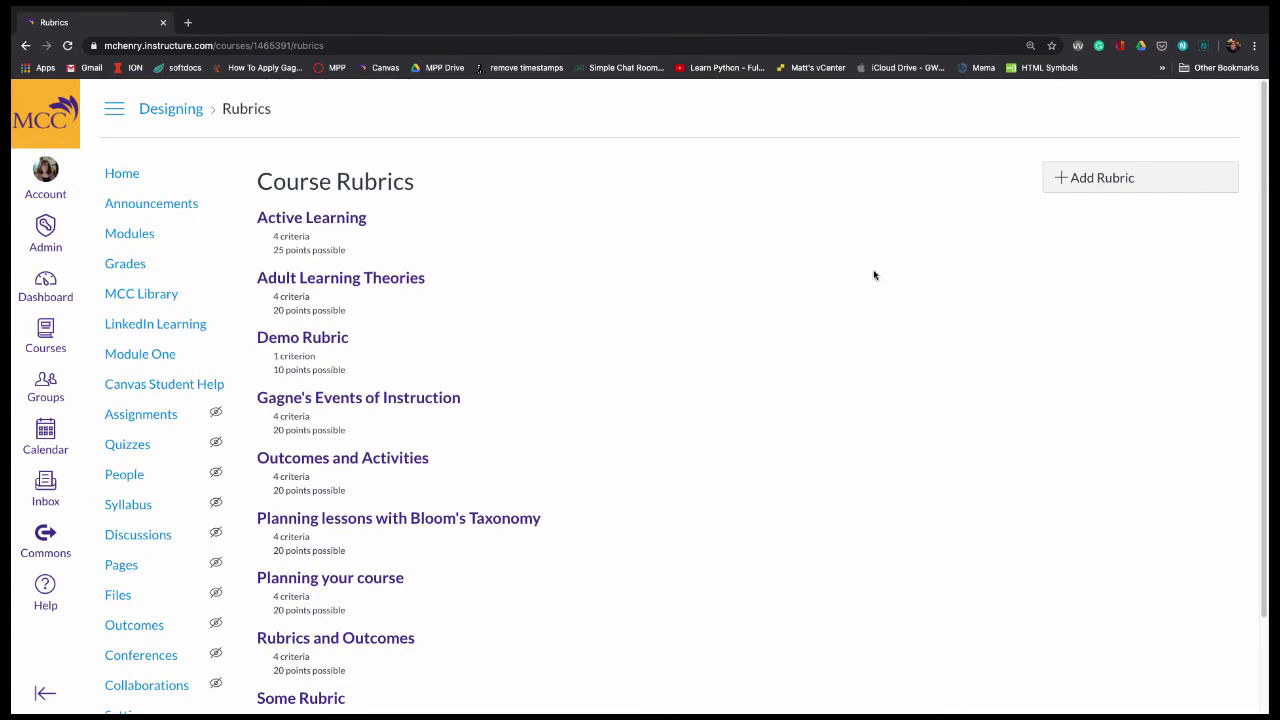
click(1074, 177)
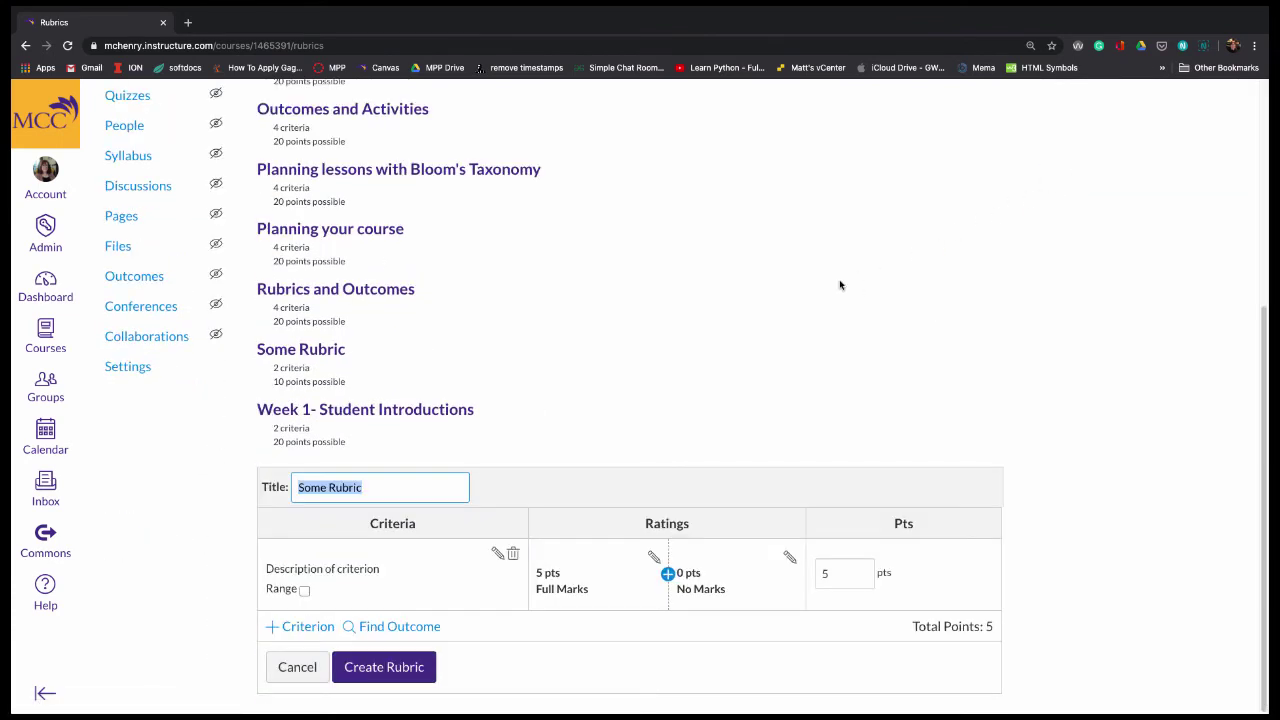
text(OER)
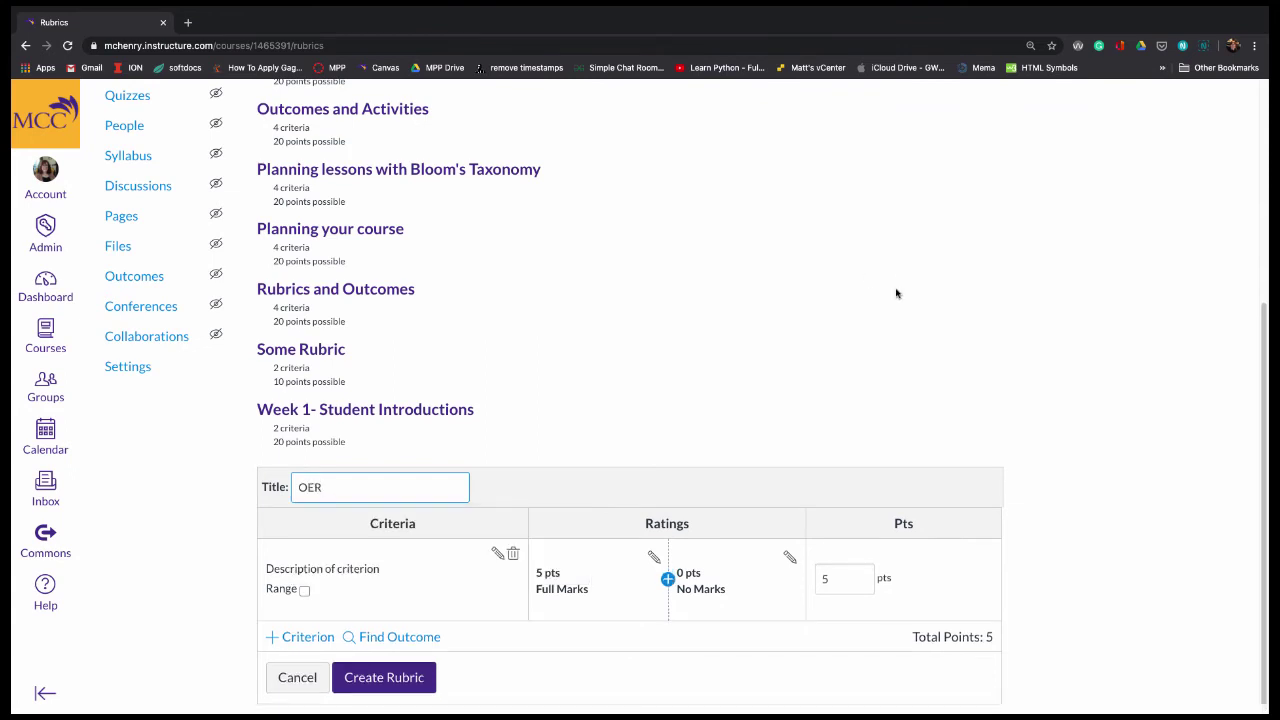
click(386, 637)
Step: Import Critical Thinking, Participation and Professional Communication from Discussion, then delete the blank criterion
click(288, 150)
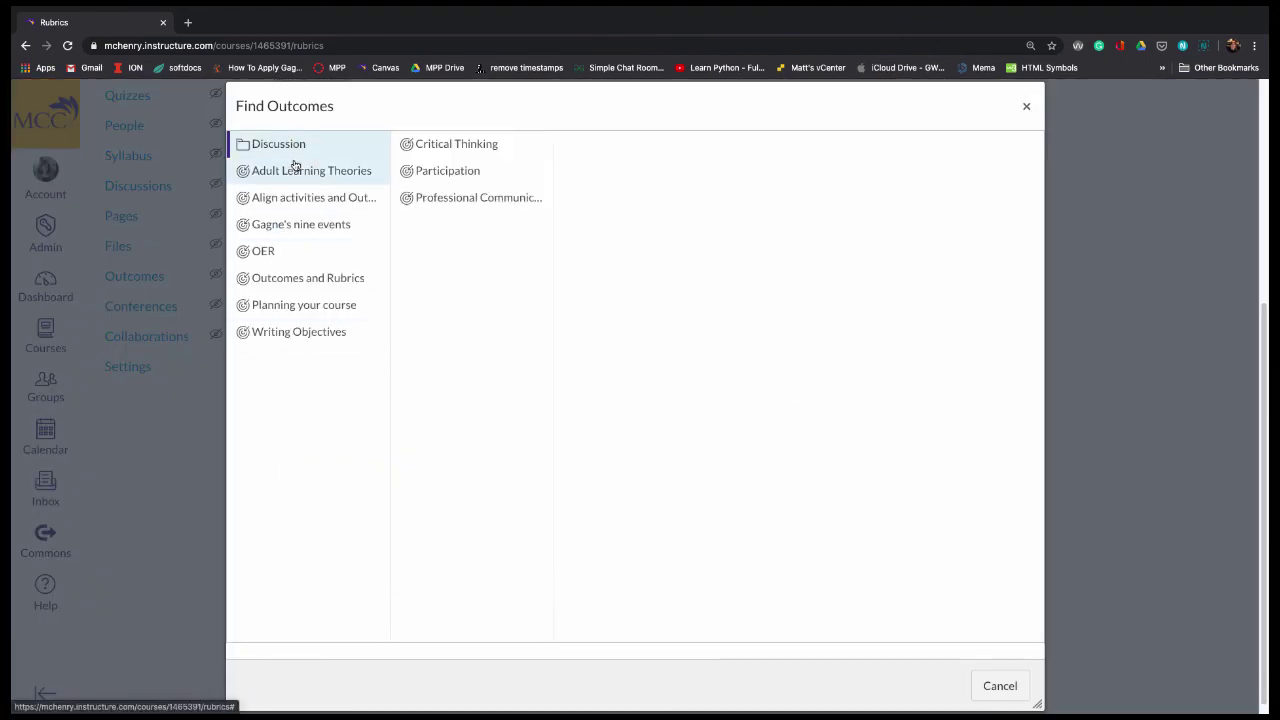
click(455, 145)
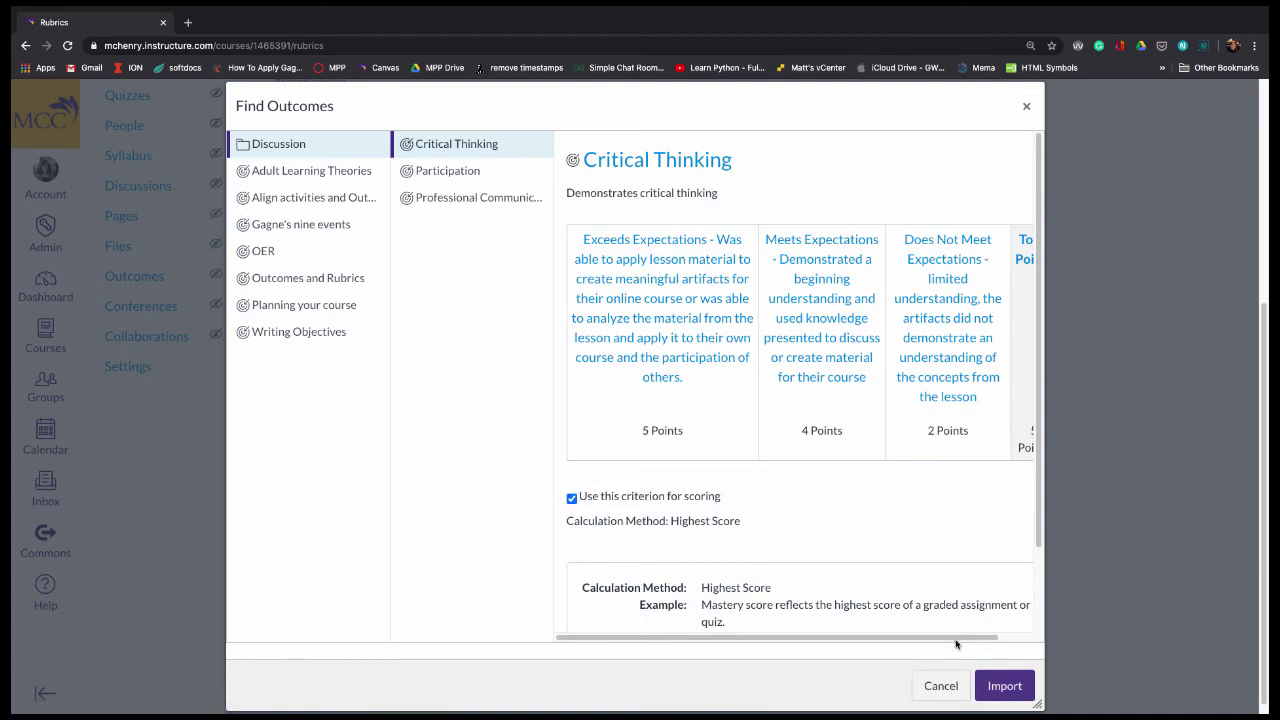
click(1004, 686)
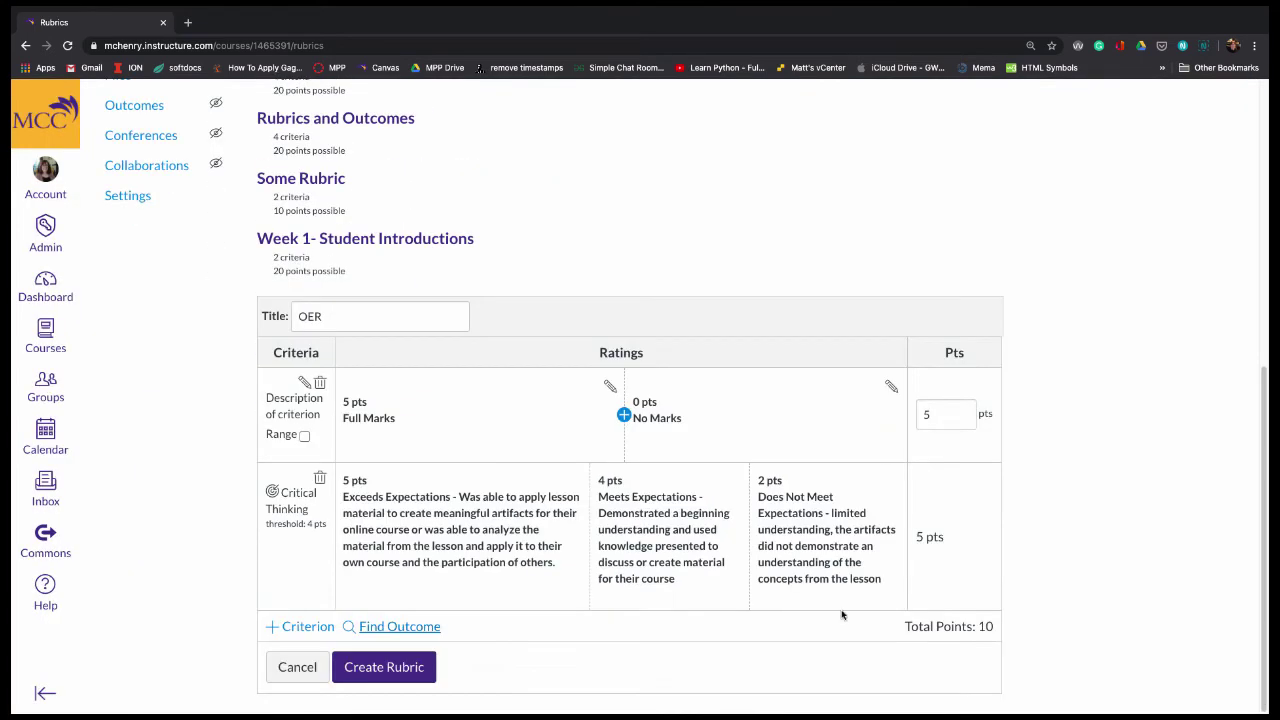
click(400, 627)
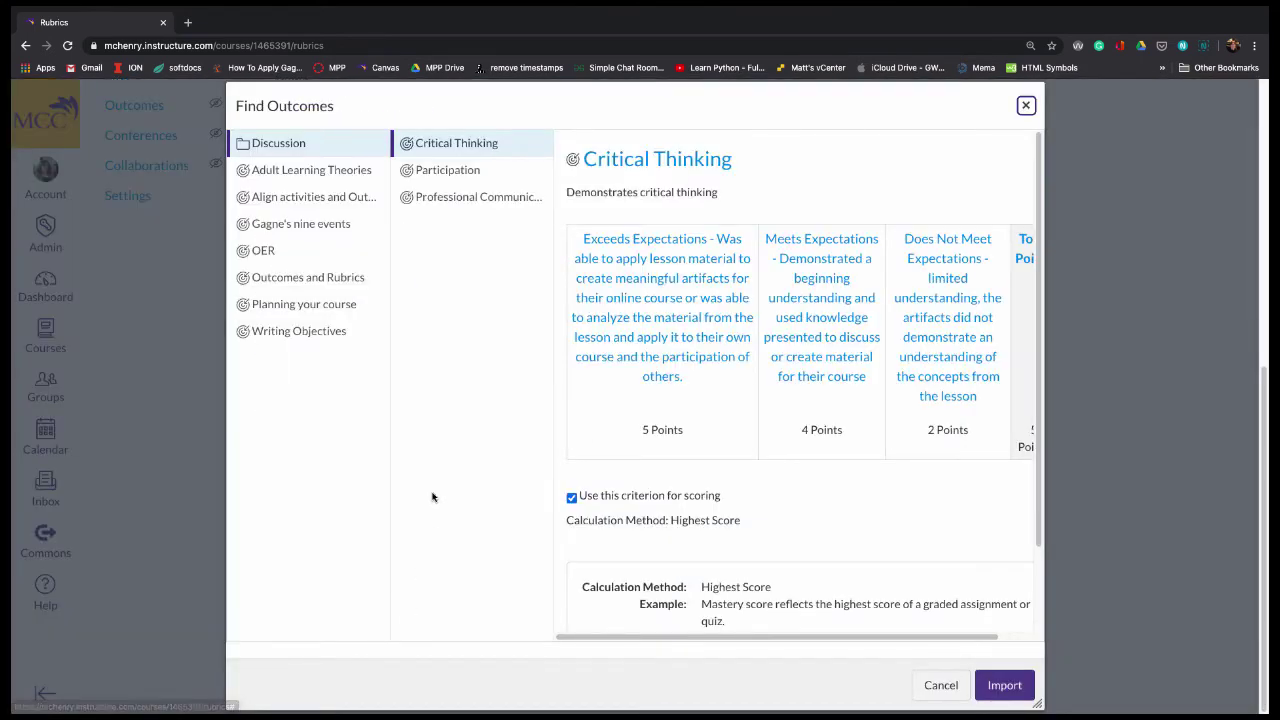
click(468, 172)
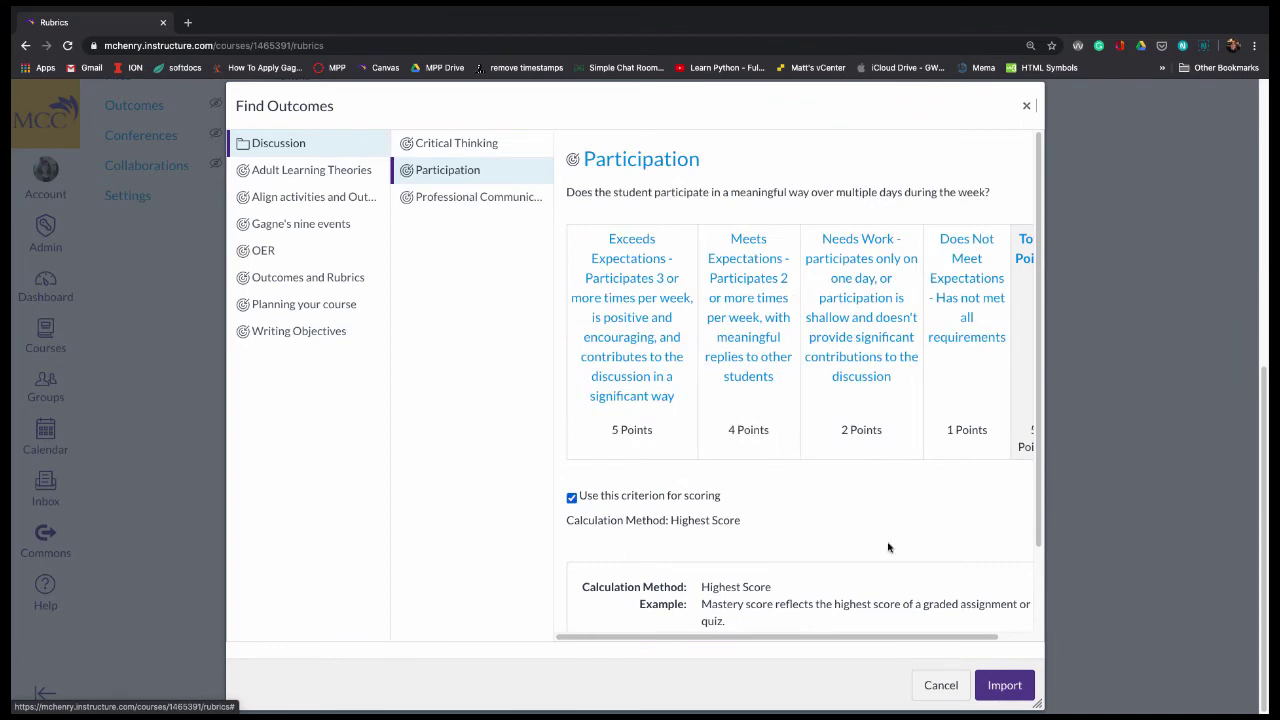
click(1002, 685)
click(427, 627)
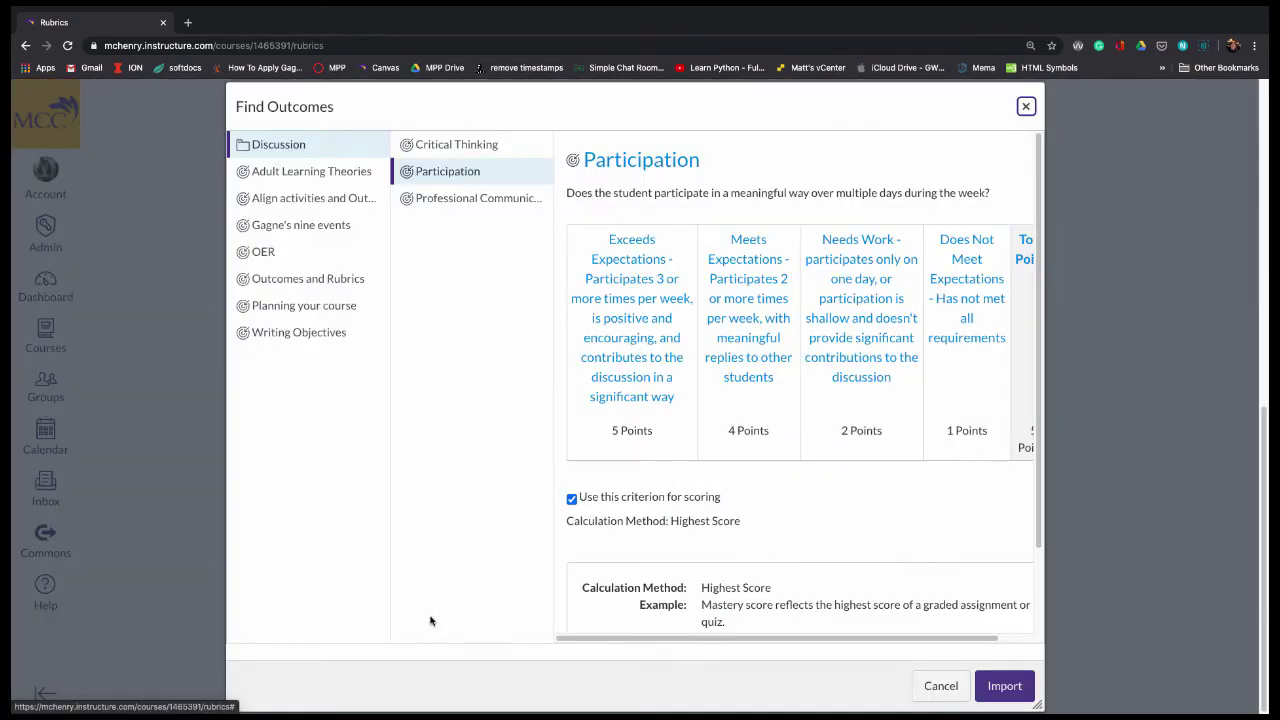
click(478, 198)
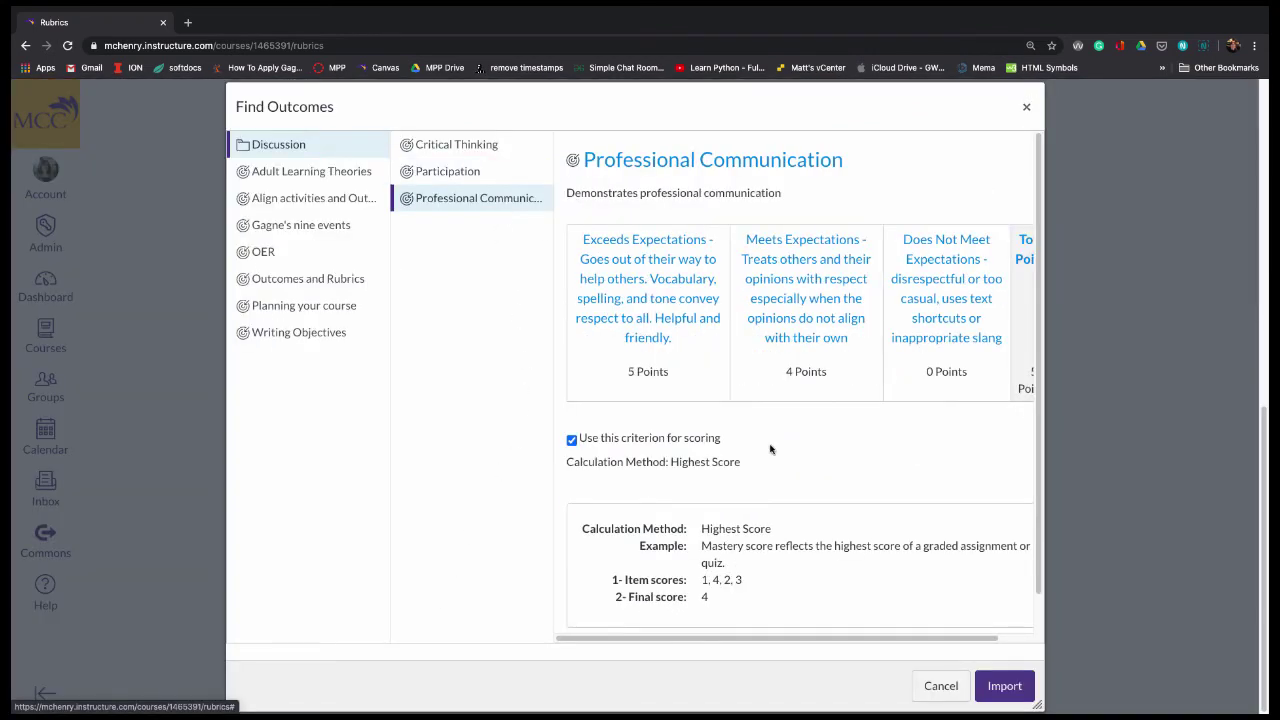
click(1004, 686)
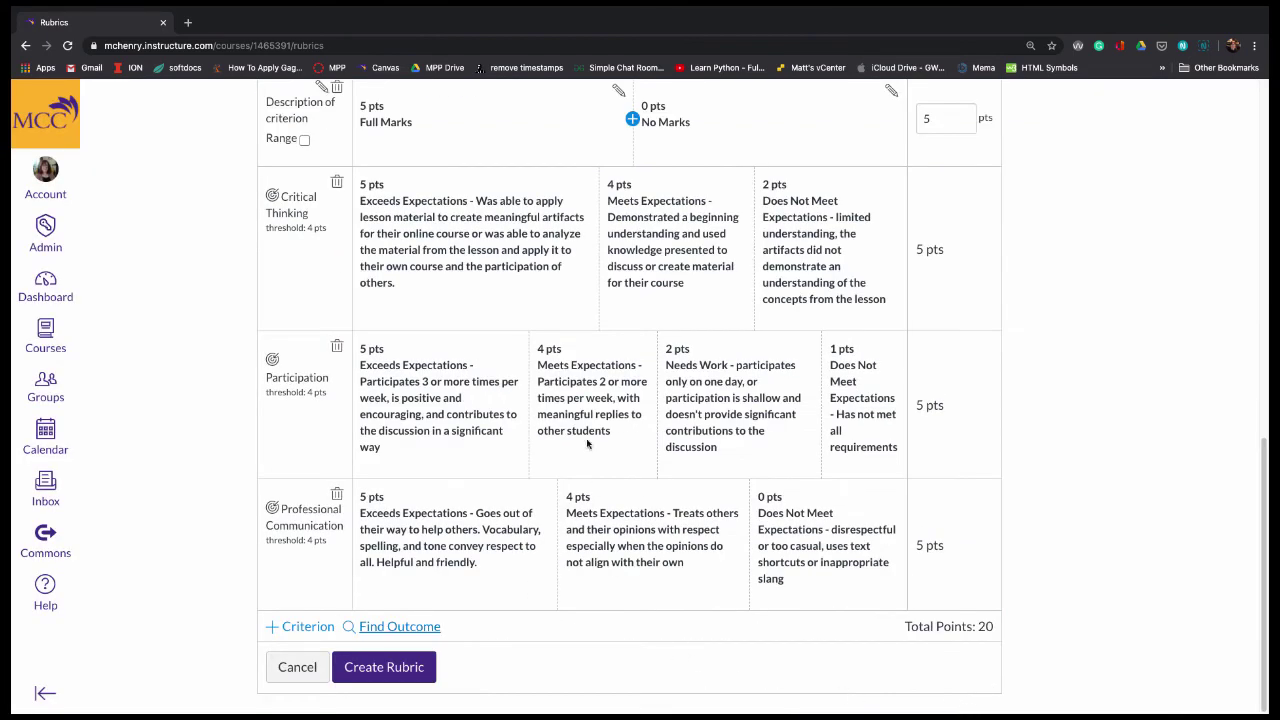
scroll(462, 516, up, 1)
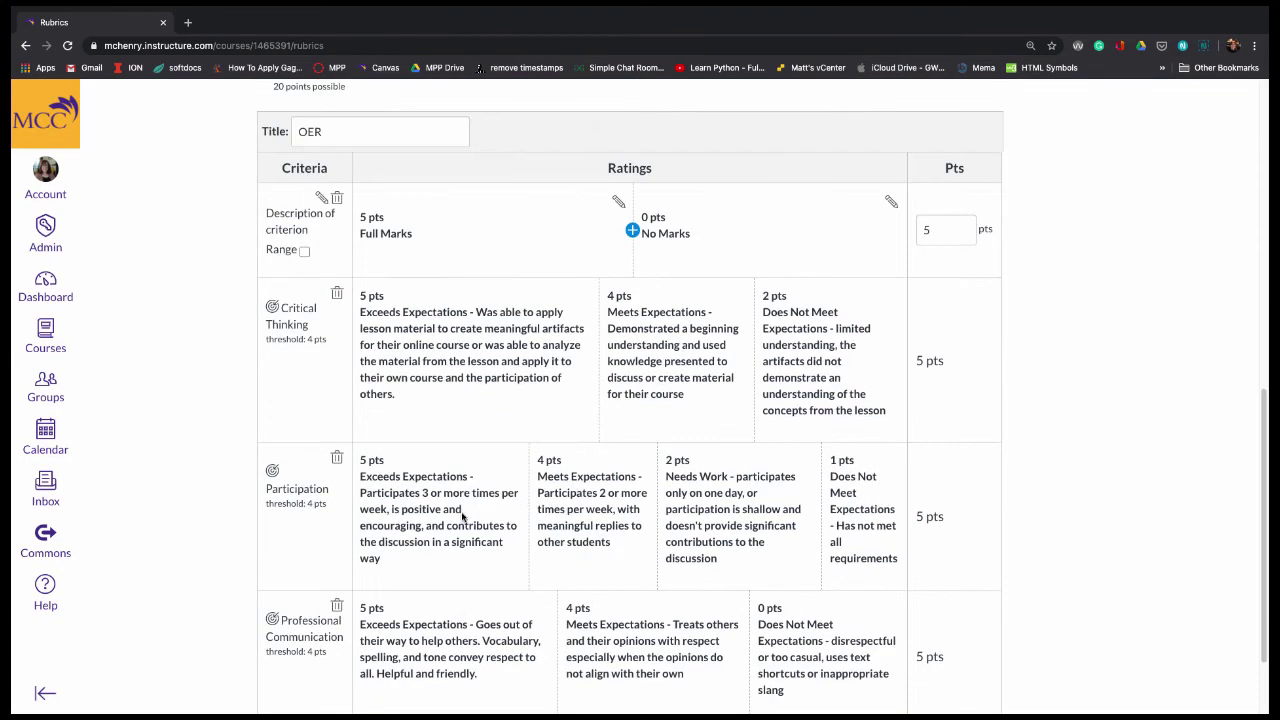
click(336, 198)
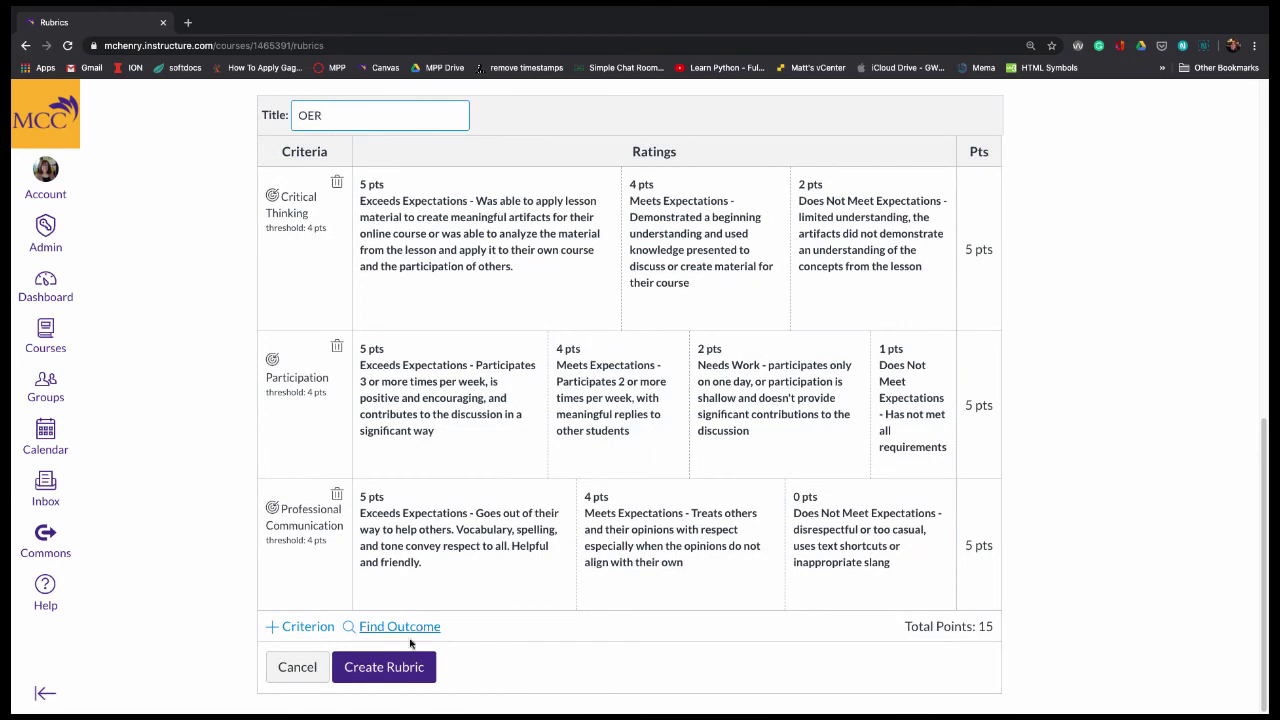
Step: Import OER as a 5-point criterion, bringing the rubric total to 20 points
click(410, 630)
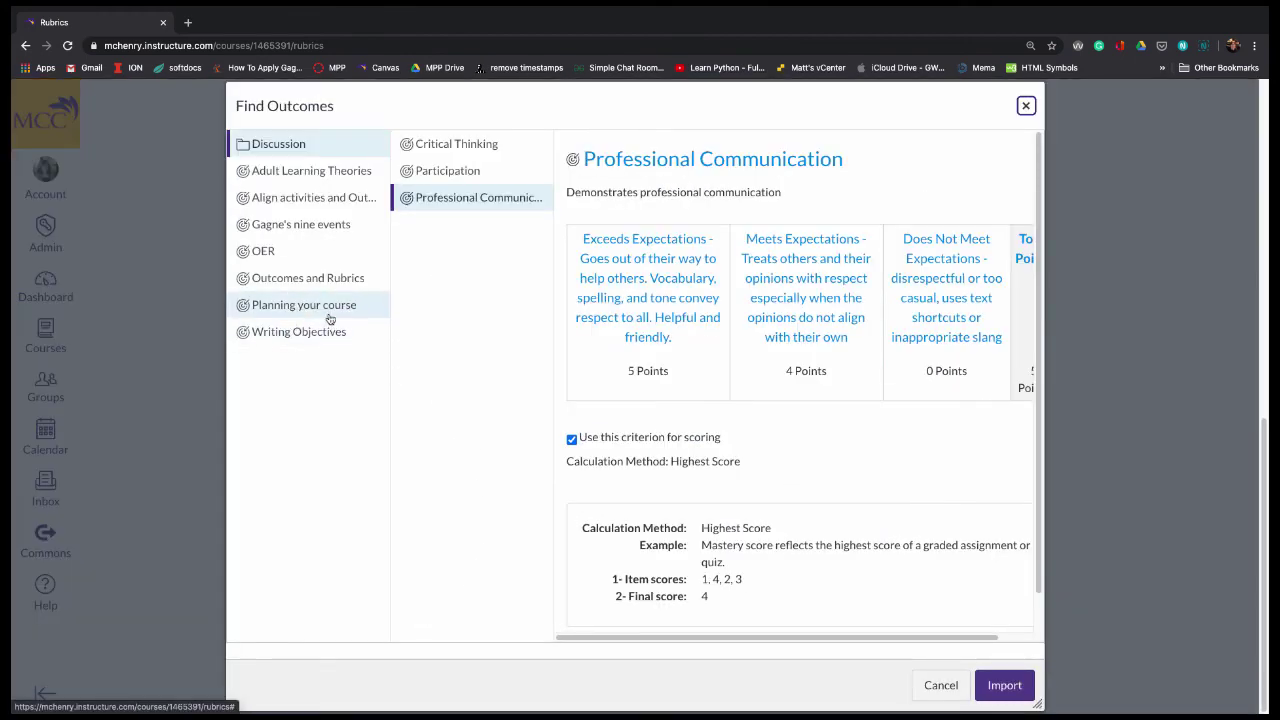
click(331, 255)
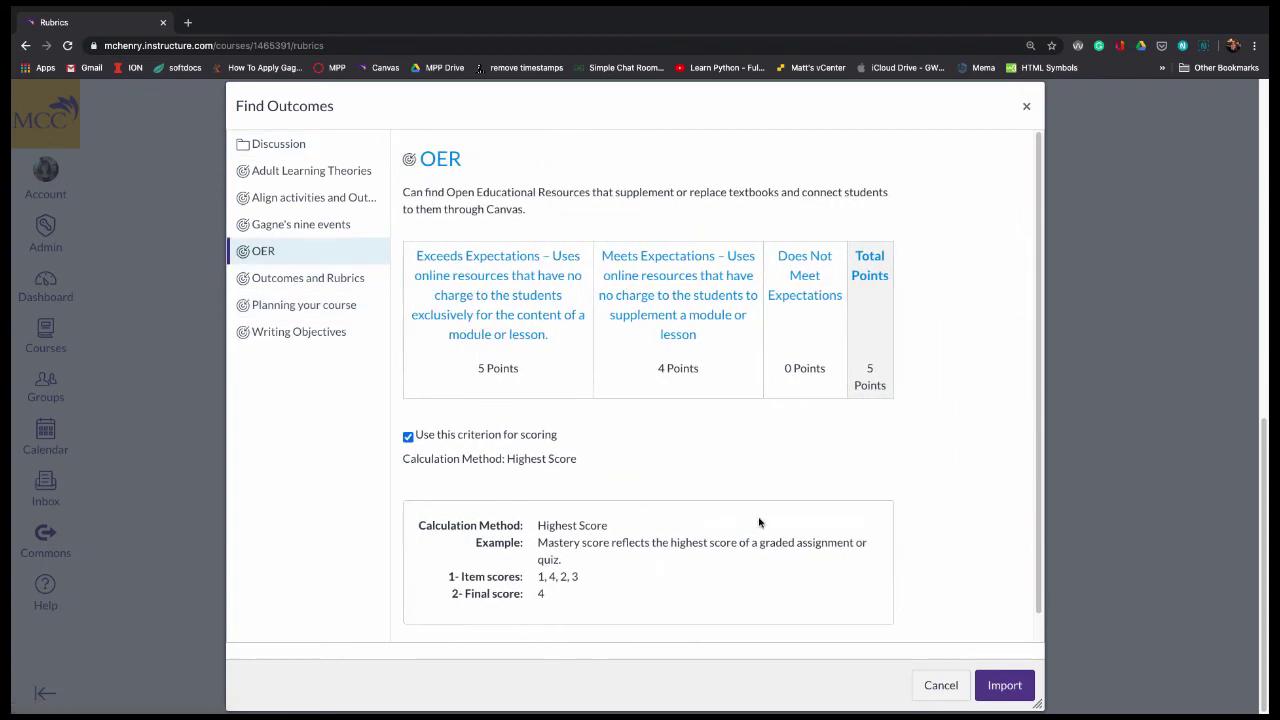
click(1003, 686)
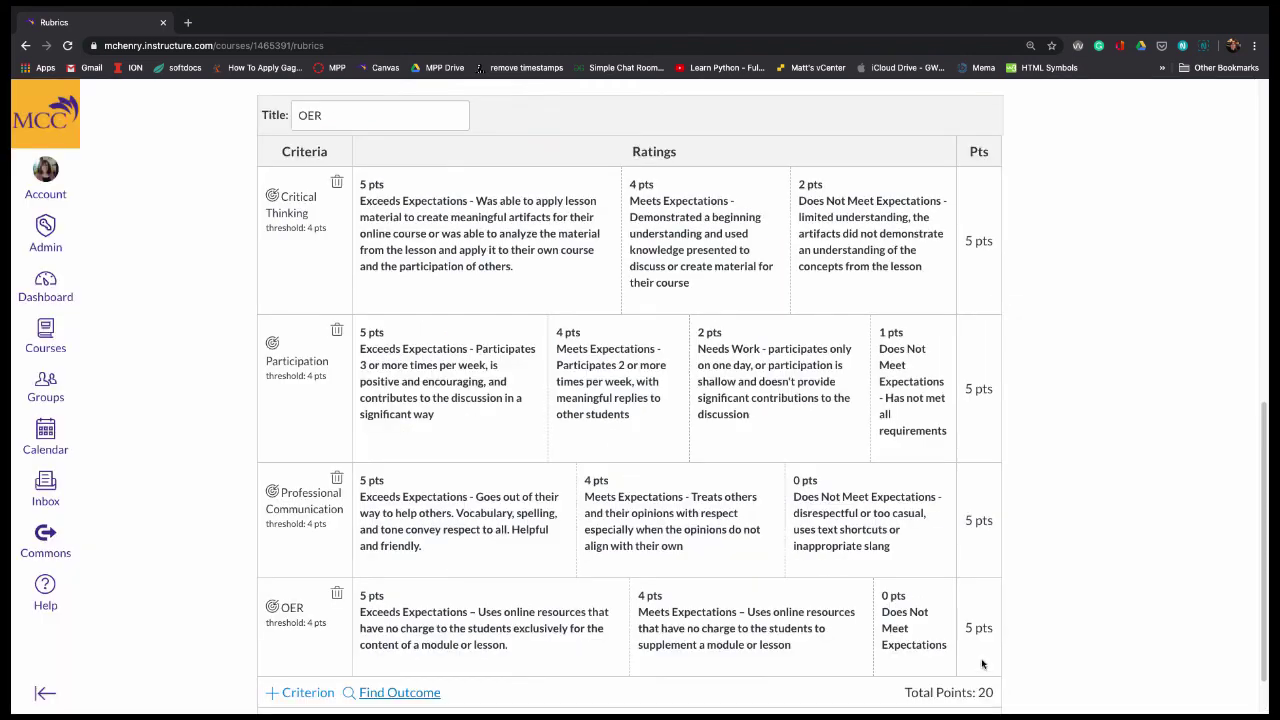
scroll(982, 664, down, 1)
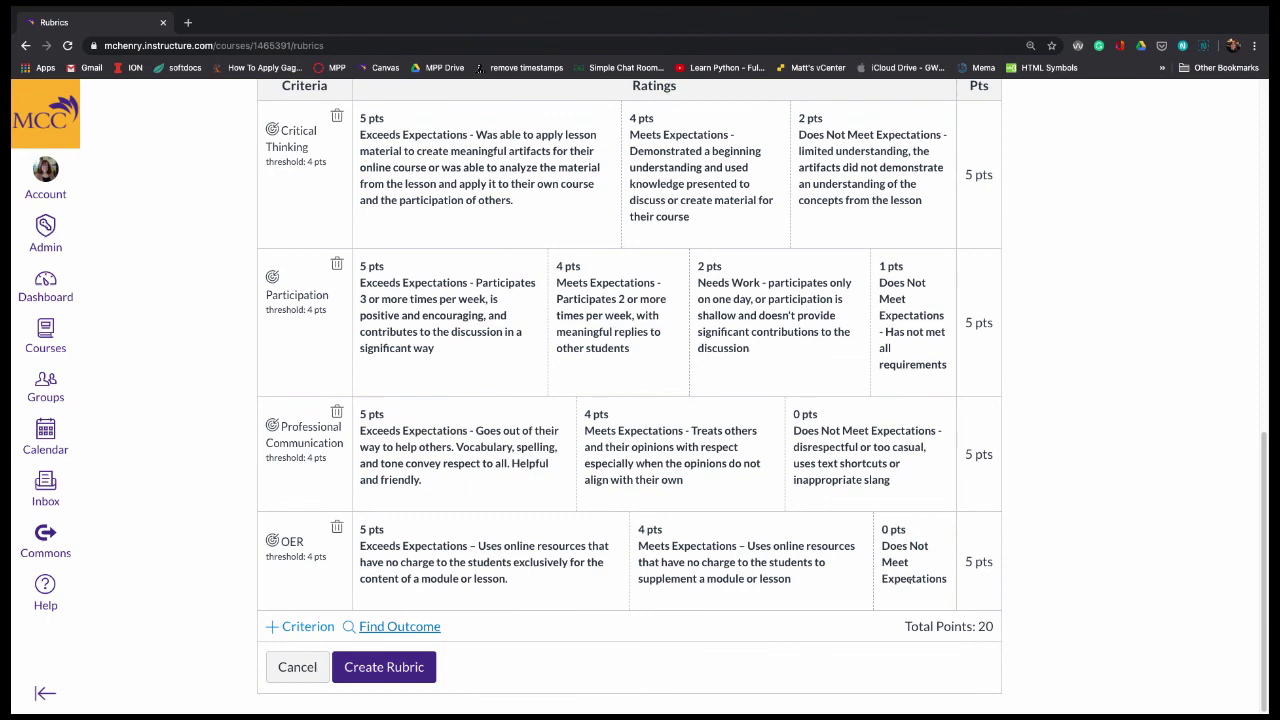
Step: Create the OER rubric with its four outcome criteria worth 20 points in total
click(383, 666)
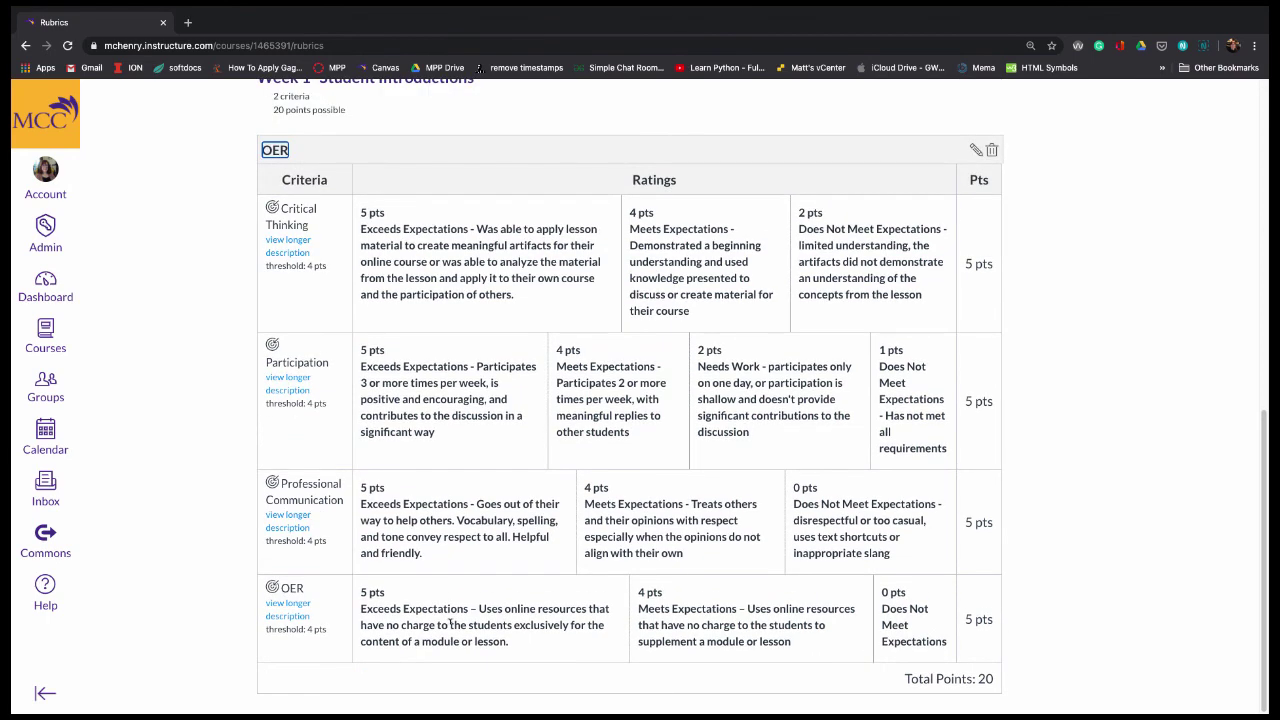